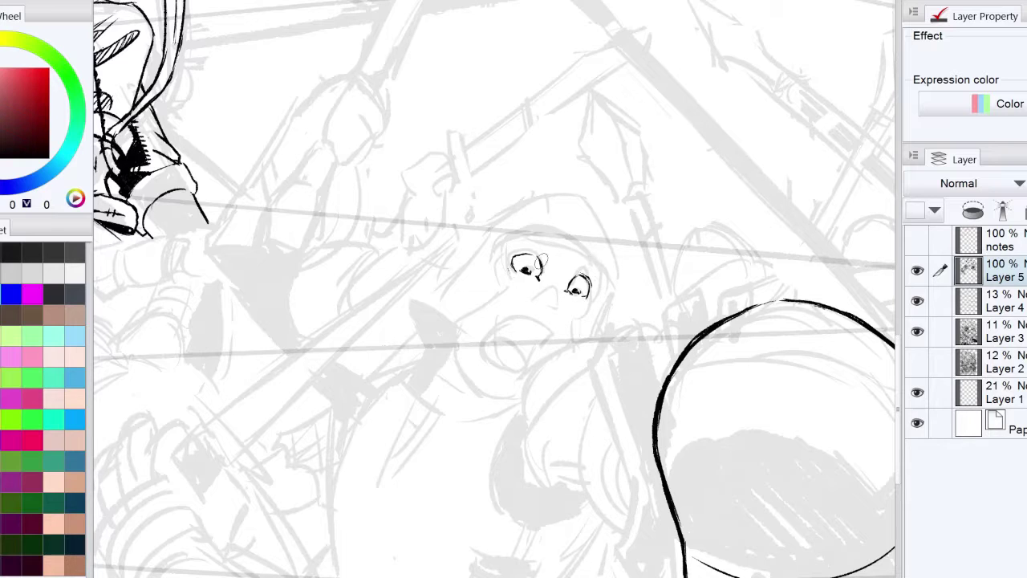
Ink the soldier's nose, the curved helmet opening around the eyes and the short line beside the cheek
{"action": "left_click_drag", "start_coordinate": [562, 273], "coordinate": [553, 310]}
{"action": "left_click_drag", "start_coordinate": [512, 282], "coordinate": [506, 242]}
{"action": "mouse_move", "coordinate": [577, 315]}
{"action": "left_mouse_down"}
{"action": "mouse_move", "coordinate": [596, 259]}
{"action": "mouse_move", "coordinate": [568, 242]}
{"action": "left_mouse_up"}
{"action": "mouse_move", "coordinate": [568, 242]}
{"action": "left_mouse_down"}
{"action": "mouse_move", "coordinate": [546, 234]}
{"action": "mouse_move", "coordinate": [506, 243]}
{"action": "left_mouse_up"}
{"action": "mouse_move", "coordinate": [594, 262]}
{"action": "left_mouse_down"}
{"action": "mouse_move", "coordinate": [556, 239]}
{"action": "mouse_move", "coordinate": [589, 260]}
{"action": "left_mouse_up"}
{"action": "left_click_drag", "start_coordinate": [574, 308], "coordinate": [573, 341]}
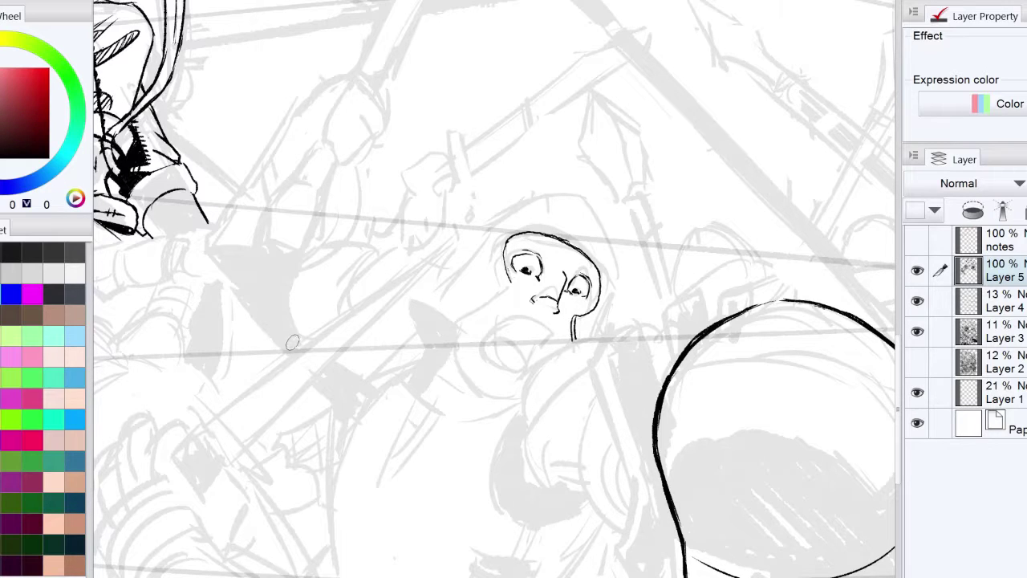
Ink the cheek guard's inner edge, thick black eyebrows and a solid shadow along the side of the nose
{"action": "left_click_drag", "start_coordinate": [510, 287], "coordinate": [472, 322]}
{"action": "left_click_drag", "start_coordinate": [597, 274], "coordinate": [553, 252]}
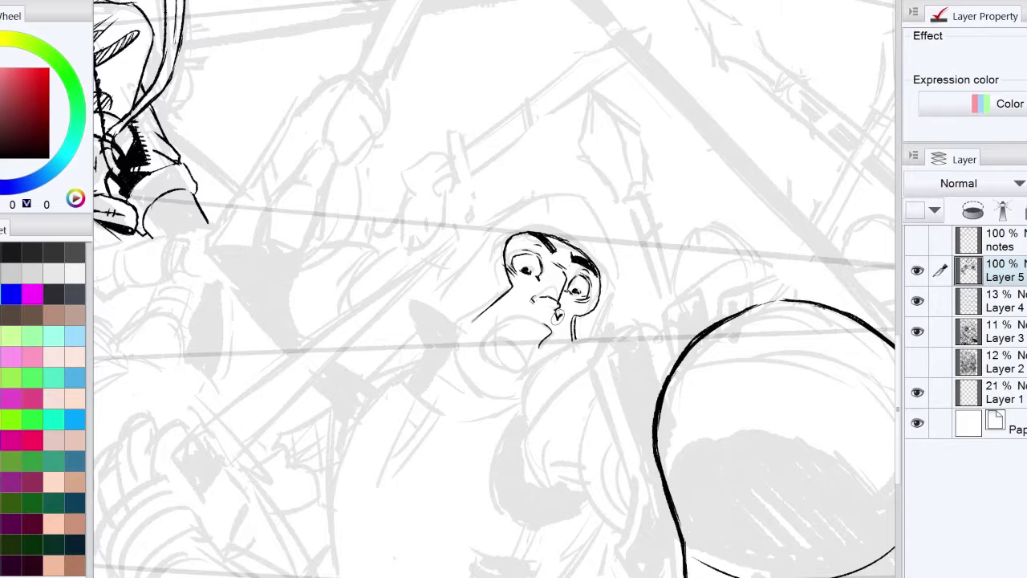
{"action": "left_click_drag", "start_coordinate": [571, 267], "coordinate": [556, 307]}
{"action": "left_click_drag", "start_coordinate": [559, 278], "coordinate": [576, 261]}
Ink the soldier's jawline and the outer contour of the helmet's cheek guard
{"action": "mouse_move", "coordinate": [469, 318]}
{"action": "left_mouse_down"}
{"action": "mouse_move", "coordinate": [487, 395]}
{"action": "mouse_move", "coordinate": [504, 398]}
{"action": "left_mouse_up"}
{"action": "mouse_move", "coordinate": [462, 324]}
{"action": "left_mouse_down"}
{"action": "mouse_move", "coordinate": [441, 289]}
{"action": "mouse_move", "coordinate": [467, 323]}
{"action": "left_mouse_up"}
{"action": "key", "text": "ctrl+z"}
{"action": "left_click_drag", "start_coordinate": [443, 274], "coordinate": [492, 234]}
{"action": "mouse_move", "coordinate": [465, 321]}
{"action": "left_mouse_down"}
{"action": "mouse_move", "coordinate": [506, 279]}
{"action": "mouse_move", "coordinate": [507, 228]}
{"action": "left_mouse_up"}
Ink the far side and rounded dome of the soldier's helmet, undoing stray strokes
{"action": "left_click_drag", "start_coordinate": [607, 332], "coordinate": [614, 283]}
{"action": "left_click_drag", "start_coordinate": [493, 228], "coordinate": [501, 215]}
{"action": "mouse_move", "coordinate": [619, 263]}
{"action": "left_mouse_down"}
{"action": "mouse_move", "coordinate": [620, 238]}
{"action": "mouse_move", "coordinate": [575, 164]}
{"action": "mouse_move", "coordinate": [620, 251]}
{"action": "mouse_move", "coordinate": [592, 197]}
{"action": "left_mouse_up"}
{"action": "key", "text": "ctrl+z"}
{"action": "mouse_move", "coordinate": [520, 204]}
{"action": "left_mouse_down"}
{"action": "mouse_move", "coordinate": [575, 195]}
{"action": "mouse_move", "coordinate": [523, 192]}
{"action": "left_mouse_up"}
{"action": "key", "text": "ctrl+z"}
{"action": "left_click_drag", "start_coordinate": [339, 327], "coordinate": [310, 304]}
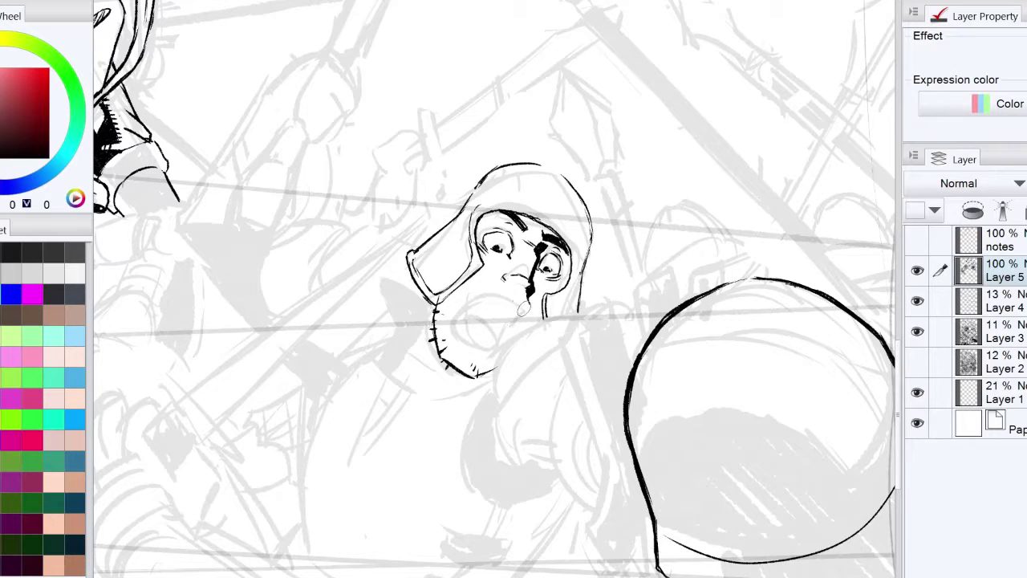
Ink the soldier's upper lip and row of teeth, and refine the rim of the helmet's face opening
{"action": "mouse_move", "coordinate": [487, 292]}
{"action": "left_mouse_down"}
{"action": "mouse_move", "coordinate": [518, 314]}
{"action": "mouse_move", "coordinate": [460, 308]}
{"action": "left_mouse_up"}
{"action": "key", "text": "ctrl+z"}
{"action": "left_click_drag", "start_coordinate": [502, 346], "coordinate": [514, 314]}
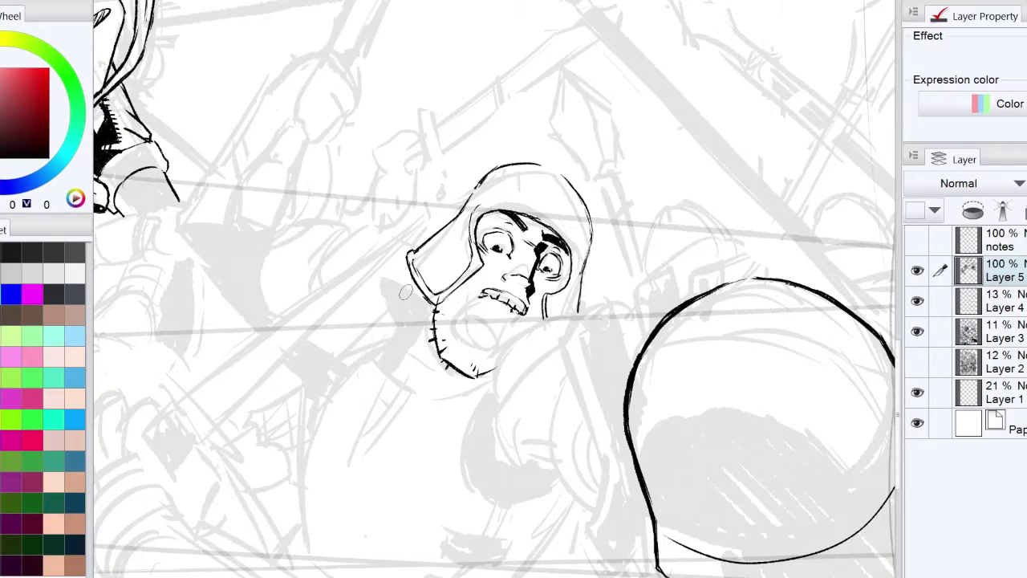
{"action": "left_click_drag", "start_coordinate": [412, 397], "coordinate": [273, 403]}
{"action": "left_click_drag", "start_coordinate": [132, 173], "coordinate": [193, 197]}
{"action": "left_click_drag", "start_coordinate": [493, 268], "coordinate": [508, 298]}
{"action": "left_click_drag", "start_coordinate": [422, 235], "coordinate": [387, 241]}
{"action": "mouse_move", "coordinate": [474, 351]}
{"action": "left_mouse_down"}
{"action": "mouse_move", "coordinate": [493, 270]}
{"action": "mouse_move", "coordinate": [446, 237]}
{"action": "mouse_move", "coordinate": [387, 271]}
{"action": "left_mouse_up"}
{"action": "mouse_move", "coordinate": [282, 527]}
{"action": "left_mouse_down"}
{"action": "mouse_move", "coordinate": [296, 312]}
{"action": "mouse_move", "coordinate": [165, 293]}
{"action": "left_mouse_up"}
Outline the large segmented armour plates below the foreground dome with peaked upper edges and curved dividing lines
{"action": "mouse_move", "coordinate": [741, 559]}
{"action": "left_mouse_down"}
{"action": "mouse_move", "coordinate": [605, 470]}
{"action": "mouse_move", "coordinate": [440, 489]}
{"action": "left_mouse_up"}
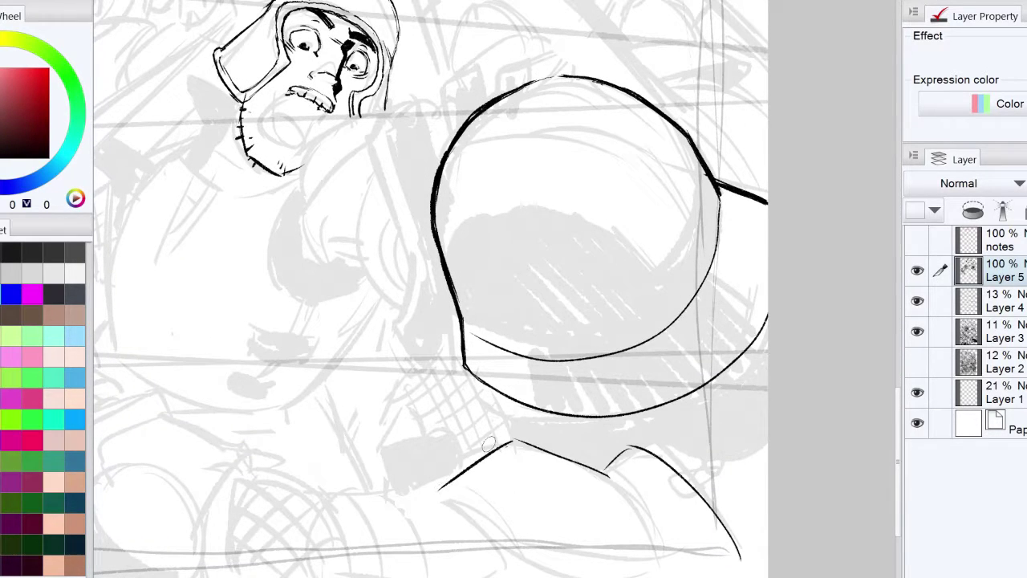
{"action": "left_click_drag", "start_coordinate": [515, 443], "coordinate": [606, 577]}
{"action": "left_click_drag", "start_coordinate": [605, 472], "coordinate": [672, 575]}
Ink the next curved plate edge and overlapping rim of the segmented armour, cleaning up stray line ends
{"action": "left_click_drag", "start_coordinate": [401, 457], "coordinate": [517, 573]}
{"action": "left_click_drag", "start_coordinate": [401, 458], "coordinate": [402, 485]}
{"action": "mouse_move", "coordinate": [406, 481]}
{"action": "left_mouse_down"}
{"action": "mouse_move", "coordinate": [457, 513]}
{"action": "mouse_move", "coordinate": [446, 502]}
{"action": "mouse_move", "coordinate": [506, 576]}
{"action": "left_mouse_up"}
{"action": "key", "text": "ctrl+z"}
{"action": "key", "text": "e"}
{"action": "left_click_drag", "start_coordinate": [438, 501], "coordinate": [513, 571]}
{"action": "mouse_move", "coordinate": [513, 567]}
{"action": "left_mouse_down"}
{"action": "mouse_move", "coordinate": [449, 489]}
{"action": "mouse_move", "coordinate": [507, 561]}
{"action": "left_mouse_up"}
{"action": "left_click_drag", "start_coordinate": [410, 478], "coordinate": [400, 457]}
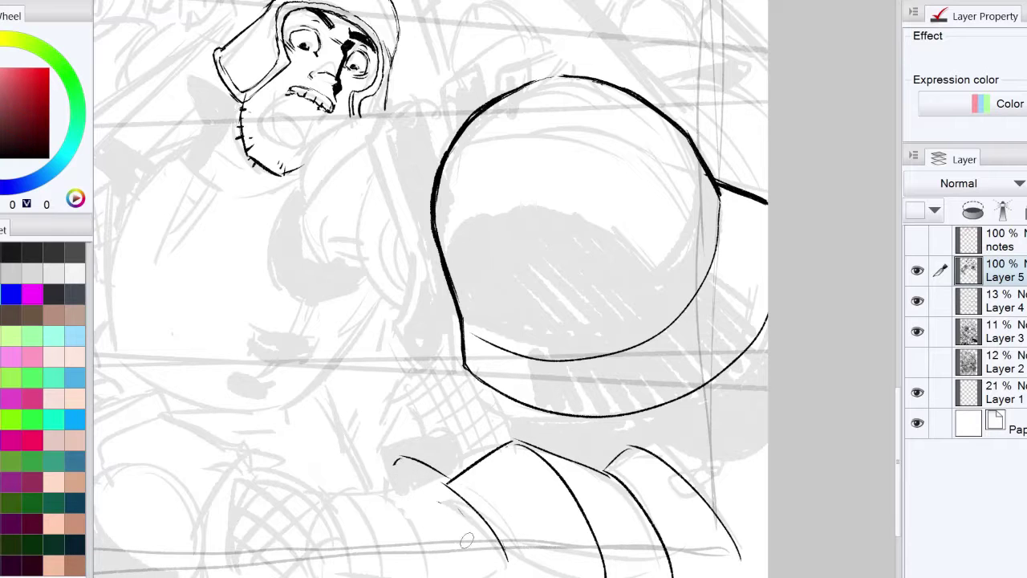
Thicken the outermost plate edge and ink the flared rim and narrow bands at the armour's thin end
{"action": "mouse_move", "coordinate": [739, 556]}
{"action": "left_mouse_down"}
{"action": "mouse_move", "coordinate": [641, 439]}
{"action": "mouse_move", "coordinate": [607, 467]}
{"action": "left_mouse_up"}
{"action": "left_click_drag", "start_coordinate": [399, 465], "coordinate": [461, 576]}
{"action": "left_click_drag", "start_coordinate": [449, 577], "coordinate": [395, 461]}
{"action": "left_click_drag", "start_coordinate": [206, 432], "coordinate": [262, 364]}
{"action": "left_click_drag", "start_coordinate": [483, 539], "coordinate": [437, 420]}
{"action": "mouse_move", "coordinate": [438, 552]}
{"action": "left_mouse_down"}
{"action": "mouse_move", "coordinate": [378, 423]}
{"action": "mouse_move", "coordinate": [384, 533]}
{"action": "left_mouse_up"}
{"action": "left_click_drag", "start_coordinate": [245, 488], "coordinate": [385, 433]}
Ink the outline of the round shape at the page's lower edge, redoing the first attempt
{"action": "left_click_drag", "start_coordinate": [255, 415], "coordinate": [345, 478]}
{"action": "left_click_drag", "start_coordinate": [398, 417], "coordinate": [255, 424]}
{"action": "key", "text": "ctrl+z"}
{"action": "key", "text": "ctrl+z"}
{"action": "left_click_drag", "start_coordinate": [308, 346], "coordinate": [277, 472]}
{"action": "left_click_drag", "start_coordinate": [386, 371], "coordinate": [355, 477]}
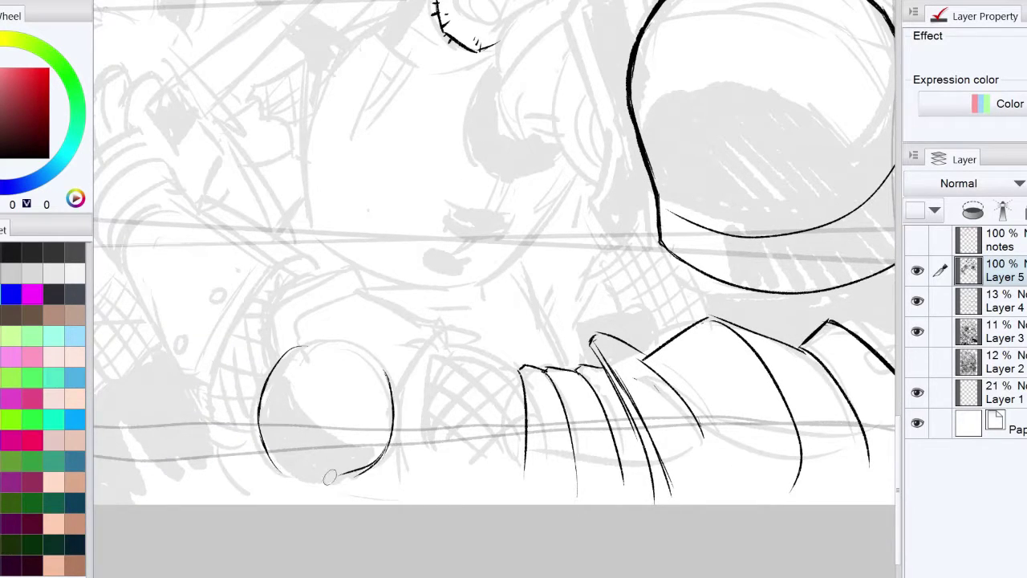
Fill a solid black crescent shadow along the lower edge of the round shape and thicken its outline
{"action": "left_click_drag", "start_coordinate": [266, 443], "coordinate": [392, 437]}
{"action": "left_click_drag", "start_coordinate": [259, 395], "coordinate": [343, 483]}
{"action": "left_click_drag", "start_coordinate": [287, 363], "coordinate": [371, 453]}
{"action": "left_click_drag", "start_coordinate": [275, 409], "coordinate": [371, 462]}
{"action": "left_click_drag", "start_coordinate": [285, 366], "coordinate": [299, 453]}
{"action": "mouse_move", "coordinate": [369, 458]}
{"action": "left_mouse_down"}
{"action": "mouse_move", "coordinate": [289, 390]}
{"action": "mouse_move", "coordinate": [337, 458]}
{"action": "mouse_move", "coordinate": [281, 450]}
{"action": "mouse_move", "coordinate": [273, 431]}
{"action": "left_mouse_up"}
{"action": "left_click_drag", "start_coordinate": [341, 467], "coordinate": [273, 471]}
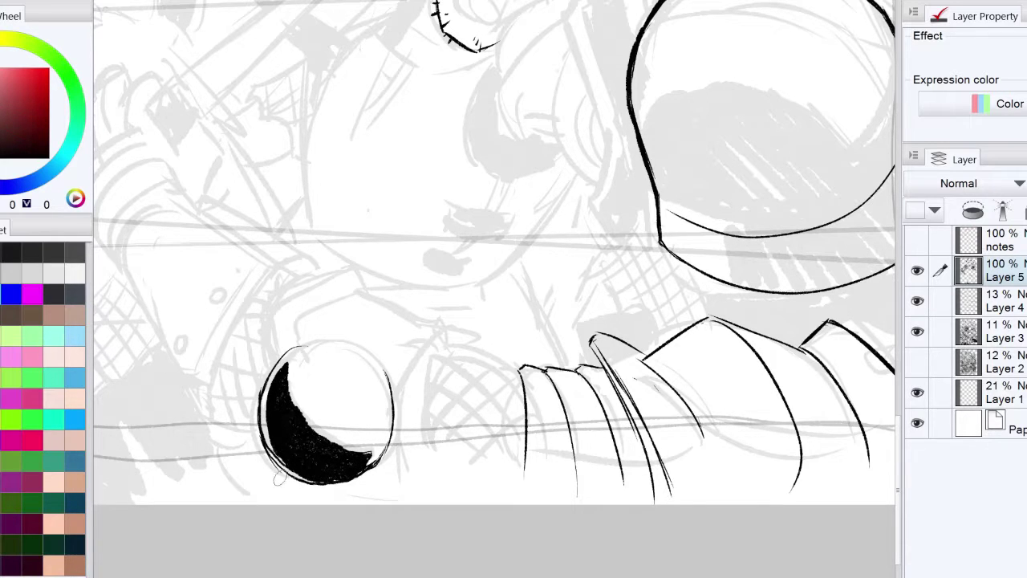
Add second contour lines along the edges of the armour's three narrow bands
{"action": "scroll", "coordinate": [428, 510], "scroll_direction": "up", "scroll_amount": 3}
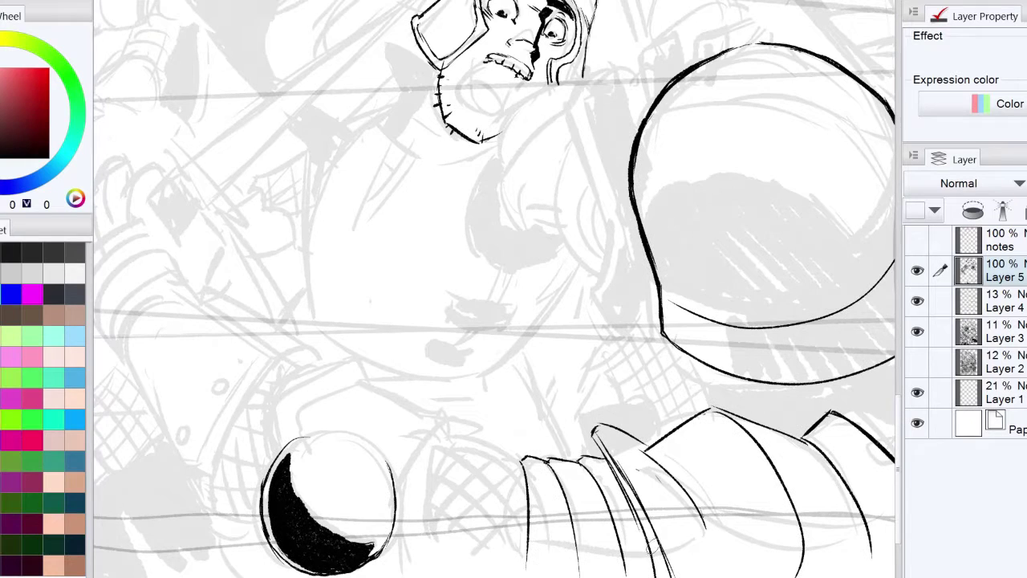
{"action": "left_click_drag", "start_coordinate": [553, 464], "coordinate": [584, 576]}
{"action": "mouse_move", "coordinate": [582, 457]}
{"action": "left_mouse_down"}
{"action": "mouse_move", "coordinate": [611, 503]}
{"action": "mouse_move", "coordinate": [631, 577]}
{"action": "left_mouse_up"}
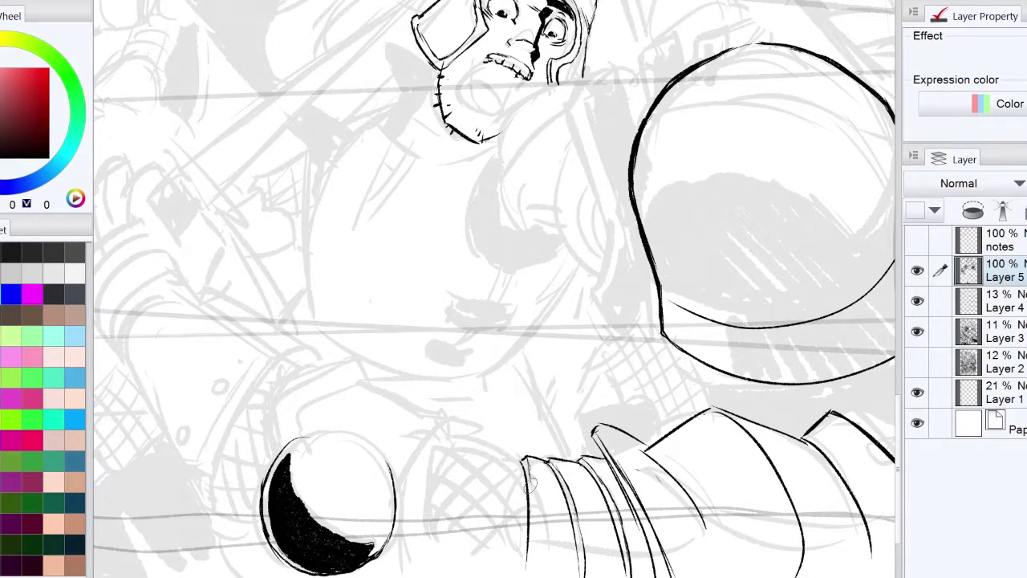
{"action": "left_click_drag", "start_coordinate": [528, 460], "coordinate": [532, 576]}
Thicken the edges of the flared rim and the adjoining large armour plate
{"action": "left_click_drag", "start_coordinate": [562, 482], "coordinate": [361, 402]}
{"action": "mouse_move", "coordinate": [505, 447]}
{"action": "left_mouse_down"}
{"action": "mouse_move", "coordinate": [444, 372]}
{"action": "mouse_move", "coordinate": [501, 492]}
{"action": "left_mouse_up"}
{"action": "key", "text": "ctrl+z"}
{"action": "left_click_drag", "start_coordinate": [447, 371], "coordinate": [500, 482]}
{"action": "mouse_move", "coordinate": [473, 506]}
{"action": "left_mouse_down"}
{"action": "mouse_move", "coordinate": [402, 361]}
{"action": "mouse_move", "coordinate": [457, 511]}
{"action": "left_mouse_up"}
{"action": "mouse_move", "coordinate": [397, 362]}
{"action": "left_mouse_down"}
{"action": "mouse_move", "coordinate": [445, 493]}
{"action": "mouse_move", "coordinate": [458, 469]}
{"action": "mouse_move", "coordinate": [463, 513]}
{"action": "left_mouse_up"}
{"action": "left_click_drag", "start_coordinate": [399, 378], "coordinate": [417, 381]}
Fill the armour's narrow bands with black shadows, leaving white highlight strips between them
{"action": "left_click_drag", "start_coordinate": [376, 430], "coordinate": [411, 435]}
{"action": "left_click_drag", "start_coordinate": [335, 433], "coordinate": [372, 438]}
{"action": "mouse_move", "coordinate": [416, 426]}
{"action": "left_mouse_down"}
{"action": "mouse_move", "coordinate": [438, 427]}
{"action": "mouse_move", "coordinate": [338, 447]}
{"action": "mouse_move", "coordinate": [332, 438]}
{"action": "mouse_move", "coordinate": [405, 443]}
{"action": "mouse_move", "coordinate": [431, 464]}
{"action": "mouse_move", "coordinate": [389, 491]}
{"action": "mouse_move", "coordinate": [407, 466]}
{"action": "mouse_move", "coordinate": [344, 491]}
{"action": "mouse_move", "coordinate": [336, 478]}
{"action": "left_mouse_up"}
{"action": "left_click_drag", "start_coordinate": [353, 388], "coordinate": [383, 514]}
{"action": "left_click_drag", "start_coordinate": [321, 377], "coordinate": [332, 505]}
{"action": "left_click_drag", "start_coordinate": [390, 385], "coordinate": [432, 512]}
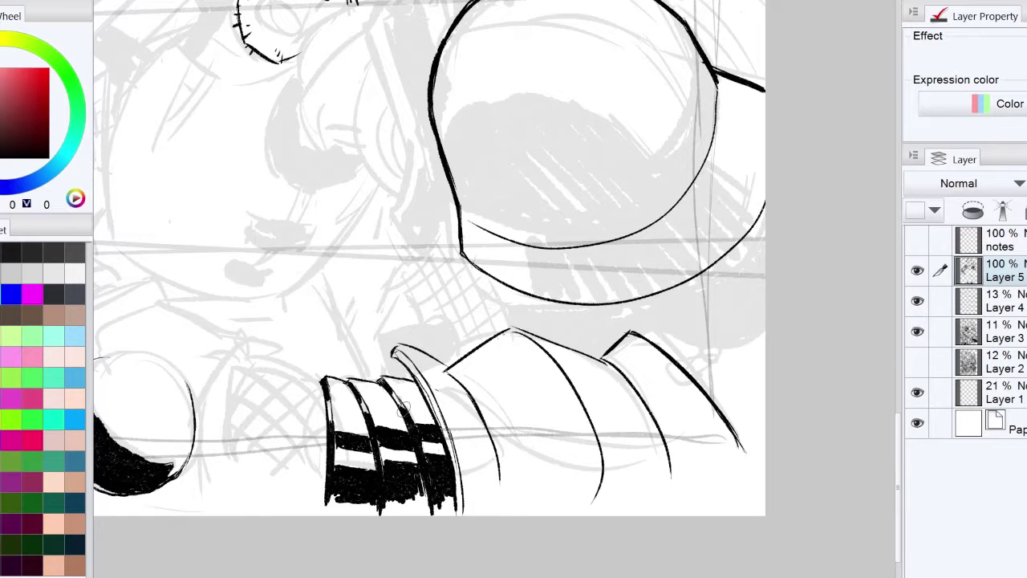
Outline and fill solid black shadows on the lower parts of the large armour plates
{"action": "left_click_drag", "start_coordinate": [494, 416], "coordinate": [559, 382]}
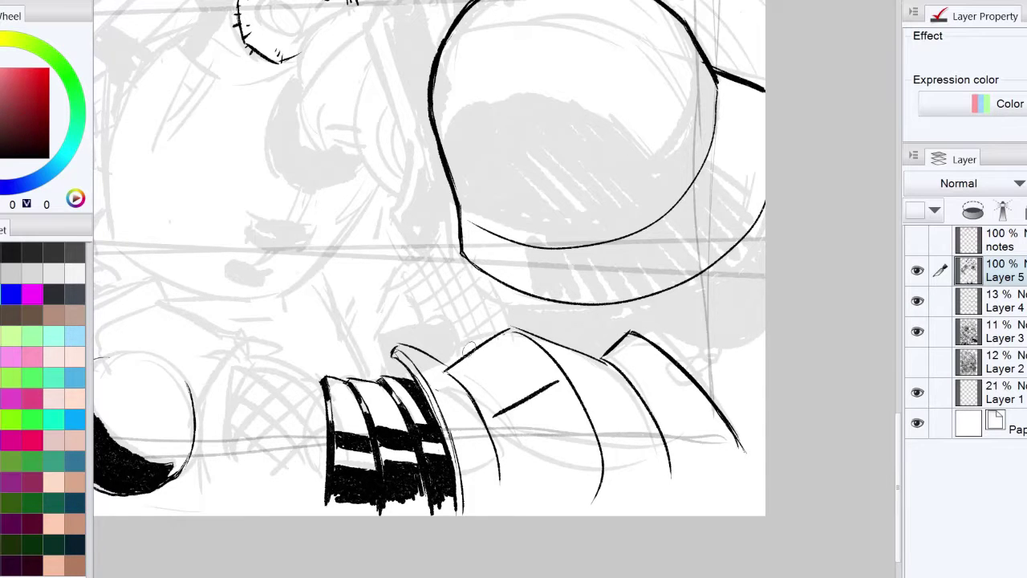
{"action": "mouse_move", "coordinate": [494, 423]}
{"action": "left_mouse_down"}
{"action": "mouse_move", "coordinate": [578, 481]}
{"action": "mouse_move", "coordinate": [505, 450]}
{"action": "mouse_move", "coordinate": [586, 474]}
{"action": "mouse_move", "coordinate": [513, 455]}
{"action": "mouse_move", "coordinate": [507, 413]}
{"action": "left_mouse_up"}
{"action": "mouse_move", "coordinate": [590, 394]}
{"action": "left_mouse_down"}
{"action": "mouse_move", "coordinate": [642, 411]}
{"action": "mouse_move", "coordinate": [571, 405]}
{"action": "mouse_move", "coordinate": [646, 470]}
{"action": "mouse_move", "coordinate": [575, 377]}
{"action": "left_mouse_up"}
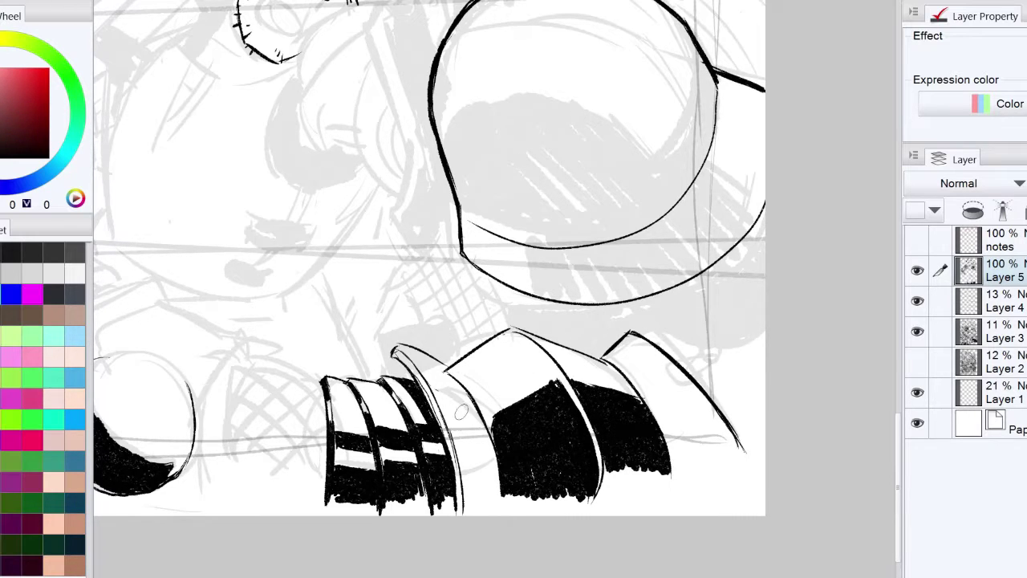
{"action": "mouse_move", "coordinate": [649, 393]}
{"action": "left_mouse_down"}
{"action": "mouse_move", "coordinate": [672, 373]}
{"action": "mouse_move", "coordinate": [699, 401]}
{"action": "mouse_move", "coordinate": [657, 379]}
{"action": "left_mouse_up"}
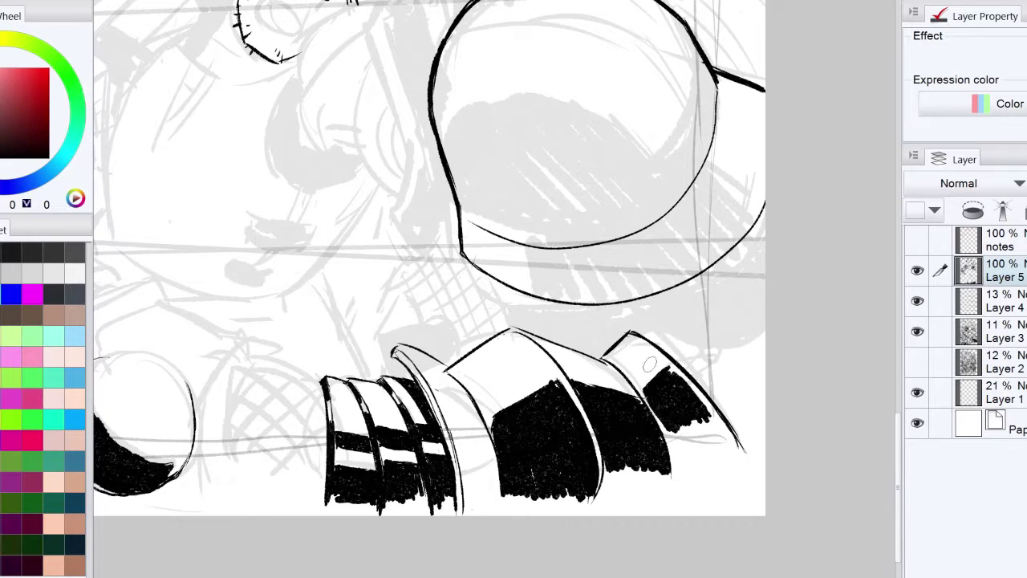
Fill the flared rim plate with black, extend the outermost plate's shadow and sharpen the rim's upper tip
{"action": "mouse_move", "coordinate": [441, 374]}
{"action": "left_mouse_down"}
{"action": "mouse_move", "coordinate": [419, 355]}
{"action": "mouse_move", "coordinate": [480, 504]}
{"action": "mouse_move", "coordinate": [405, 353]}
{"action": "mouse_move", "coordinate": [455, 424]}
{"action": "mouse_move", "coordinate": [482, 394]}
{"action": "left_mouse_up"}
{"action": "mouse_move", "coordinate": [698, 423]}
{"action": "left_mouse_down"}
{"action": "mouse_move", "coordinate": [734, 449]}
{"action": "mouse_move", "coordinate": [676, 434]}
{"action": "left_mouse_up"}
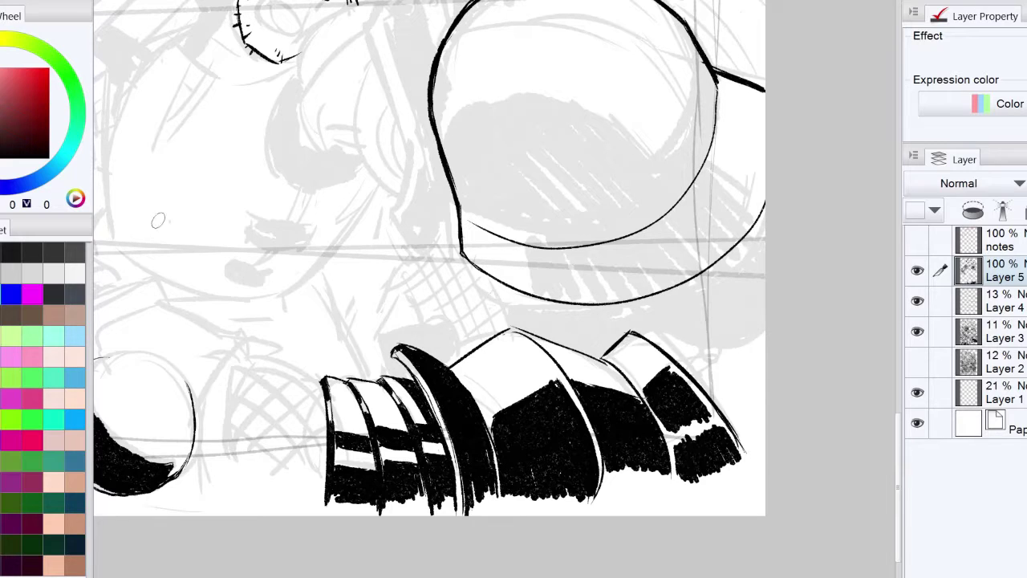
{"action": "left_click_drag", "start_coordinate": [398, 348], "coordinate": [412, 377]}
{"action": "mouse_move", "coordinate": [407, 345]}
{"action": "left_mouse_down"}
{"action": "mouse_move", "coordinate": [448, 364]}
{"action": "mouse_move", "coordinate": [400, 343]}
{"action": "left_mouse_up"}
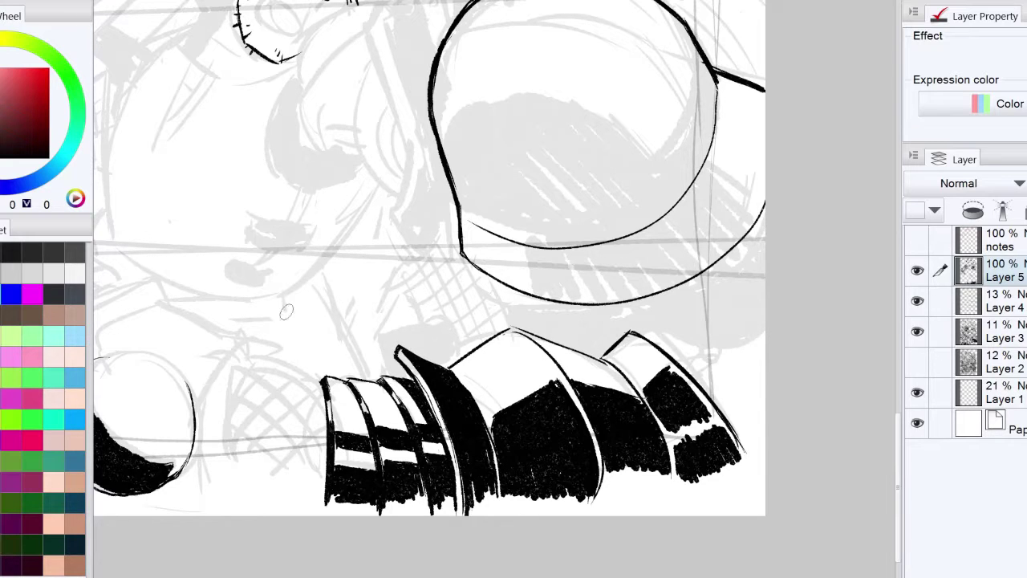
{"action": "left_click_drag", "start_coordinate": [446, 421], "coordinate": [463, 514]}
Ink an elliptical reflection across the middle of the large foreground dome and fill it solid black
{"action": "left_click_drag", "start_coordinate": [409, 360], "coordinate": [394, 489]}
{"action": "left_click_drag", "start_coordinate": [669, 156], "coordinate": [477, 279]}
{"action": "key", "text": "ctrl+z"}
{"action": "left_click_drag", "start_coordinate": [603, 119], "coordinate": [504, 285]}
{"action": "mouse_move", "coordinate": [619, 272]}
{"action": "left_mouse_down"}
{"action": "mouse_move", "coordinate": [454, 258]}
{"action": "mouse_move", "coordinate": [424, 233]}
{"action": "left_mouse_up"}
{"action": "mouse_move", "coordinate": [598, 240]}
{"action": "left_mouse_down"}
{"action": "mouse_move", "coordinate": [441, 272]}
{"action": "mouse_move", "coordinate": [578, 233]}
{"action": "left_mouse_up"}
{"action": "mouse_move", "coordinate": [433, 229]}
{"action": "left_mouse_down"}
{"action": "mouse_move", "coordinate": [437, 273]}
{"action": "mouse_move", "coordinate": [505, 213]}
{"action": "left_mouse_up"}
{"action": "mouse_move", "coordinate": [425, 264]}
{"action": "left_mouse_down"}
{"action": "mouse_move", "coordinate": [454, 236]}
{"action": "mouse_move", "coordinate": [594, 265]}
{"action": "mouse_move", "coordinate": [463, 255]}
{"action": "mouse_move", "coordinate": [522, 292]}
{"action": "left_mouse_up"}
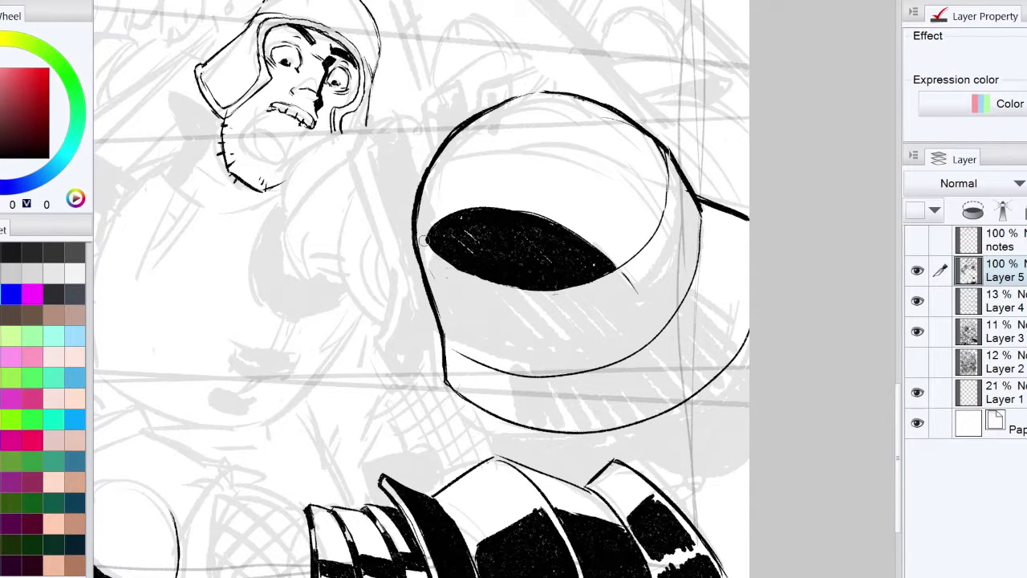
Block in the black shadow below the dome's elliptical reflection, leaving a jagged highlight near its edge
{"action": "mouse_move", "coordinate": [443, 282]}
{"action": "left_mouse_down"}
{"action": "mouse_move", "coordinate": [454, 317]}
{"action": "mouse_move", "coordinate": [469, 321]}
{"action": "left_mouse_up"}
{"action": "mouse_move", "coordinate": [434, 257]}
{"action": "left_mouse_down"}
{"action": "mouse_move", "coordinate": [451, 309]}
{"action": "mouse_move", "coordinate": [626, 321]}
{"action": "mouse_move", "coordinate": [490, 349]}
{"action": "mouse_move", "coordinate": [610, 293]}
{"action": "mouse_move", "coordinate": [529, 304]}
{"action": "mouse_move", "coordinate": [475, 285]}
{"action": "left_mouse_up"}
{"action": "left_click_drag", "start_coordinate": [647, 318], "coordinate": [605, 361]}
{"action": "left_click_drag", "start_coordinate": [485, 350], "coordinate": [540, 369]}
{"action": "left_click_drag", "start_coordinate": [465, 325], "coordinate": [459, 344]}
{"action": "left_click_drag", "start_coordinate": [434, 271], "coordinate": [453, 322]}
Extend the black shadow around the dome's lower curve and onto its brim, keeping a thin light rim line
{"action": "mouse_move", "coordinate": [482, 349]}
{"action": "left_mouse_down"}
{"action": "mouse_move", "coordinate": [512, 305]}
{"action": "mouse_move", "coordinate": [499, 300]}
{"action": "mouse_move", "coordinate": [529, 303]}
{"action": "mouse_move", "coordinate": [626, 277]}
{"action": "mouse_move", "coordinate": [465, 281]}
{"action": "mouse_move", "coordinate": [605, 278]}
{"action": "mouse_move", "coordinate": [666, 225]}
{"action": "left_mouse_up"}
{"action": "mouse_move", "coordinate": [624, 279]}
{"action": "left_mouse_down"}
{"action": "mouse_move", "coordinate": [658, 255]}
{"action": "mouse_move", "coordinate": [650, 297]}
{"action": "mouse_move", "coordinate": [680, 199]}
{"action": "mouse_move", "coordinate": [684, 289]}
{"action": "mouse_move", "coordinate": [534, 357]}
{"action": "mouse_move", "coordinate": [532, 372]}
{"action": "left_mouse_up"}
{"action": "key", "text": "ctrl+z"}
{"action": "mouse_move", "coordinate": [694, 229]}
{"action": "left_mouse_down"}
{"action": "mouse_move", "coordinate": [678, 329]}
{"action": "mouse_move", "coordinate": [473, 363]}
{"action": "left_mouse_up"}
{"action": "mouse_move", "coordinate": [440, 276]}
{"action": "left_mouse_down"}
{"action": "mouse_move", "coordinate": [481, 393]}
{"action": "mouse_move", "coordinate": [522, 409]}
{"action": "mouse_move", "coordinate": [614, 417]}
{"action": "mouse_move", "coordinate": [625, 366]}
{"action": "mouse_move", "coordinate": [514, 388]}
{"action": "mouse_move", "coordinate": [515, 399]}
{"action": "mouse_move", "coordinate": [666, 393]}
{"action": "mouse_move", "coordinate": [701, 301]}
{"action": "left_mouse_up"}
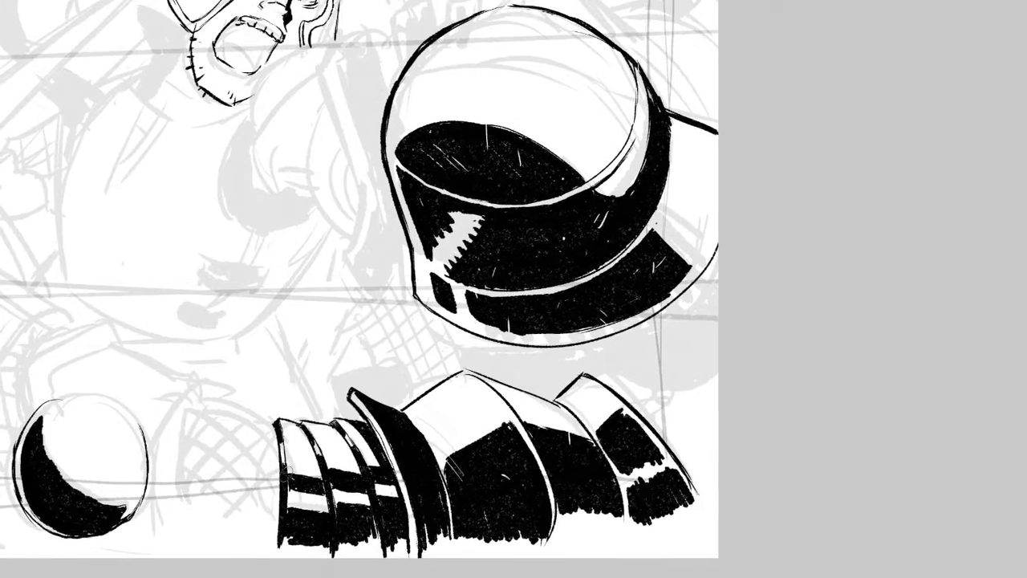
Add light highlight breaks to the brim's black shadow and strengthen the brim's outer contour
{"action": "left_click_drag", "start_coordinate": [630, 189], "coordinate": [596, 300]}
{"action": "left_click_drag", "start_coordinate": [412, 395], "coordinate": [434, 420]}
{"action": "mouse_move", "coordinate": [628, 336]}
{"action": "left_mouse_down"}
{"action": "mouse_move", "coordinate": [657, 360]}
{"action": "mouse_move", "coordinate": [634, 320]}
{"action": "mouse_move", "coordinate": [670, 317]}
{"action": "mouse_move", "coordinate": [636, 353]}
{"action": "mouse_move", "coordinate": [653, 359]}
{"action": "mouse_move", "coordinate": [631, 345]}
{"action": "mouse_move", "coordinate": [654, 379]}
{"action": "left_mouse_up"}
{"action": "mouse_move", "coordinate": [437, 425]}
{"action": "left_mouse_down"}
{"action": "mouse_move", "coordinate": [389, 402]}
{"action": "mouse_move", "coordinate": [372, 374]}
{"action": "left_mouse_up"}
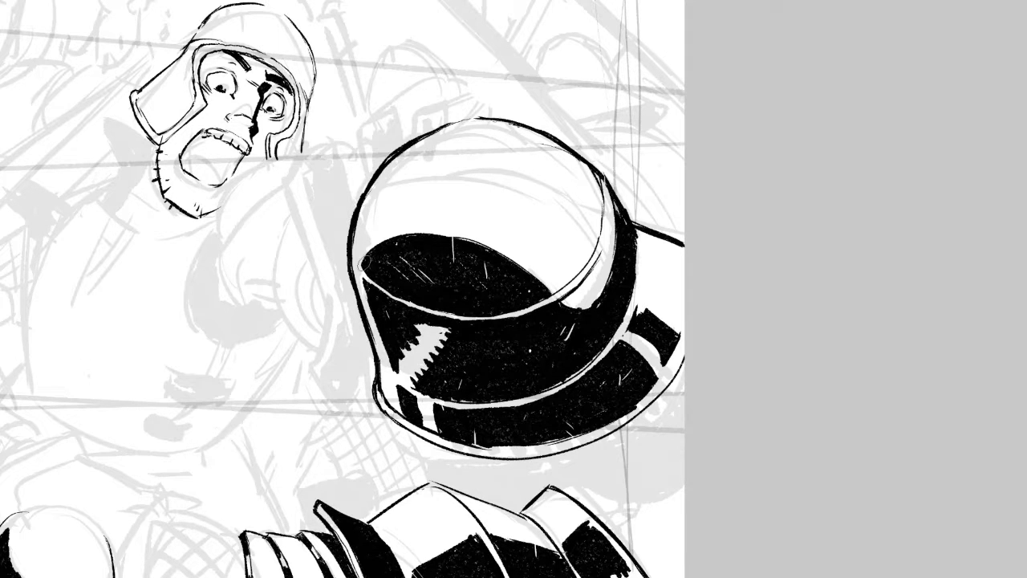
Outline the armoured raised finger between the soldier's face and the large dome
{"action": "left_click_drag", "start_coordinate": [37, 229], "coordinate": [248, 352]}
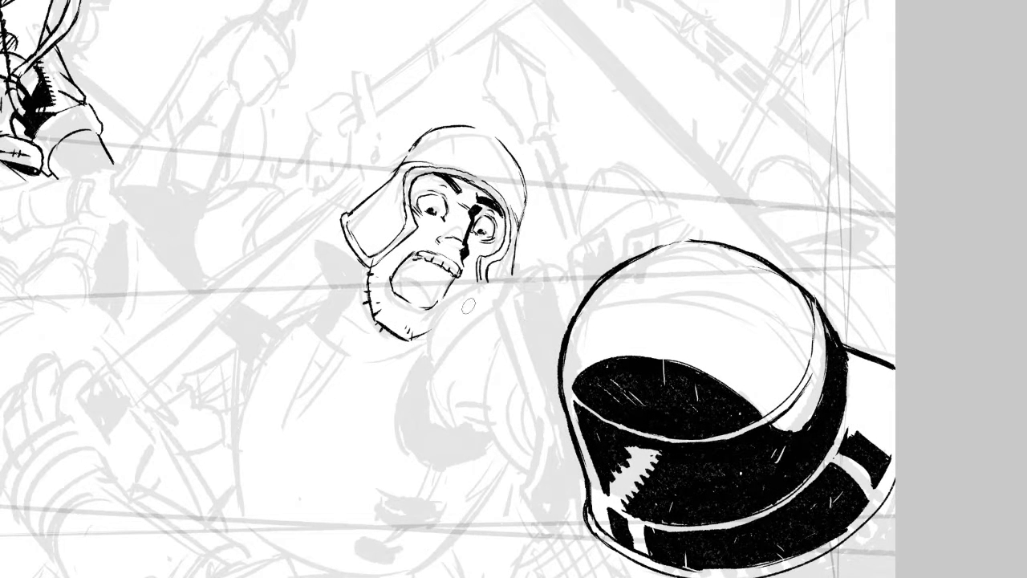
{"action": "mouse_move", "coordinate": [534, 255]}
{"action": "left_mouse_down"}
{"action": "mouse_move", "coordinate": [502, 325]}
{"action": "mouse_move", "coordinate": [500, 271]}
{"action": "left_mouse_up"}
{"action": "mouse_move", "coordinate": [508, 324]}
{"action": "left_mouse_down"}
{"action": "mouse_move", "coordinate": [550, 313]}
{"action": "mouse_move", "coordinate": [537, 386]}
{"action": "left_mouse_up"}
{"action": "mouse_move", "coordinate": [522, 337]}
{"action": "left_mouse_down"}
{"action": "mouse_move", "coordinate": [511, 268]}
{"action": "mouse_move", "coordinate": [533, 268]}
{"action": "mouse_move", "coordinate": [498, 288]}
{"action": "left_mouse_up"}
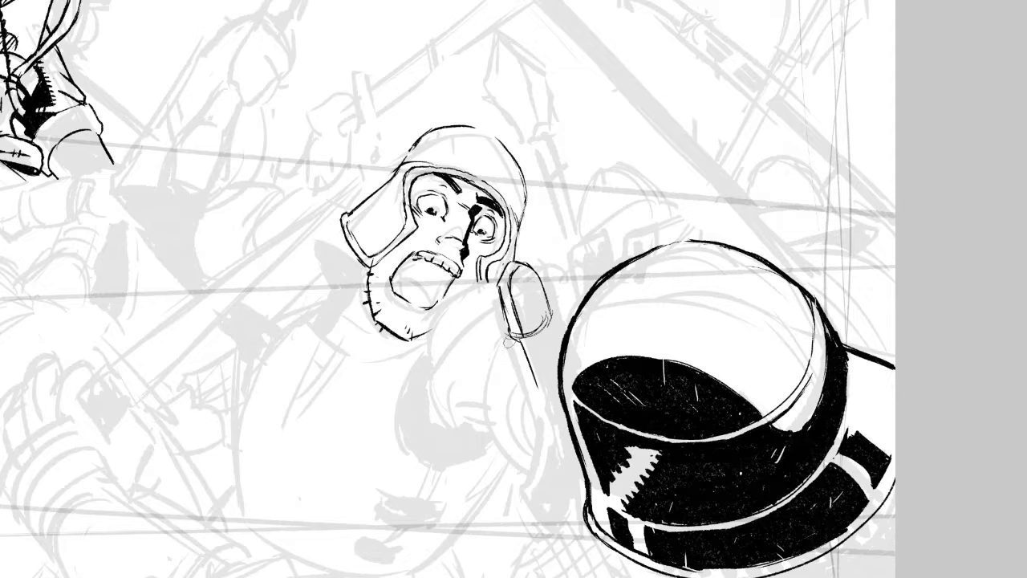
{"action": "left_click_drag", "start_coordinate": [511, 340], "coordinate": [550, 367]}
{"action": "mouse_move", "coordinate": [512, 345]}
{"action": "left_mouse_down"}
{"action": "mouse_move", "coordinate": [501, 283]}
{"action": "mouse_move", "coordinate": [520, 267]}
{"action": "left_mouse_up"}
Ink the raised finger's joints, armour segments and edge plates, with shading lines on the fingertip
{"action": "left_click_drag", "start_coordinate": [517, 370], "coordinate": [534, 416]}
{"action": "left_click_drag", "start_coordinate": [551, 315], "coordinate": [523, 340]}
{"action": "mouse_move", "coordinate": [522, 333]}
{"action": "left_mouse_down"}
{"action": "mouse_move", "coordinate": [512, 286]}
{"action": "mouse_move", "coordinate": [551, 314]}
{"action": "left_mouse_up"}
{"action": "left_click_drag", "start_coordinate": [532, 279], "coordinate": [536, 297]}
{"action": "left_click_drag", "start_coordinate": [526, 279], "coordinate": [549, 302]}
{"action": "mouse_move", "coordinate": [524, 333]}
{"action": "left_mouse_down"}
{"action": "mouse_move", "coordinate": [553, 321]}
{"action": "mouse_move", "coordinate": [561, 343]}
{"action": "left_mouse_up"}
{"action": "left_click_drag", "start_coordinate": [541, 281], "coordinate": [536, 315]}
{"action": "left_click_drag", "start_coordinate": [523, 340], "coordinate": [536, 377]}
{"action": "left_click_drag", "start_coordinate": [532, 267], "coordinate": [558, 324]}
{"action": "left_click_drag", "start_coordinate": [507, 356], "coordinate": [549, 415]}
Ink two fingertips showing behind the dome and the lower joint of the raised finger down to the palm
{"action": "mouse_move", "coordinate": [609, 247]}
{"action": "left_mouse_down"}
{"action": "mouse_move", "coordinate": [571, 262]}
{"action": "mouse_move", "coordinate": [595, 234]}
{"action": "mouse_move", "coordinate": [617, 263]}
{"action": "left_mouse_up"}
{"action": "mouse_move", "coordinate": [632, 240]}
{"action": "left_mouse_down"}
{"action": "mouse_move", "coordinate": [643, 226]}
{"action": "mouse_move", "coordinate": [662, 255]}
{"action": "left_mouse_up"}
{"action": "left_click_drag", "start_coordinate": [536, 412], "coordinate": [548, 454]}
{"action": "mouse_move", "coordinate": [563, 425]}
{"action": "left_mouse_down"}
{"action": "mouse_move", "coordinate": [549, 454]}
{"action": "mouse_move", "coordinate": [520, 311]}
{"action": "mouse_move", "coordinate": [477, 345]}
{"action": "left_mouse_up"}
{"action": "left_click_drag", "start_coordinate": [521, 350], "coordinate": [552, 356]}
{"action": "left_click_drag", "start_coordinate": [420, 378], "coordinate": [445, 453]}
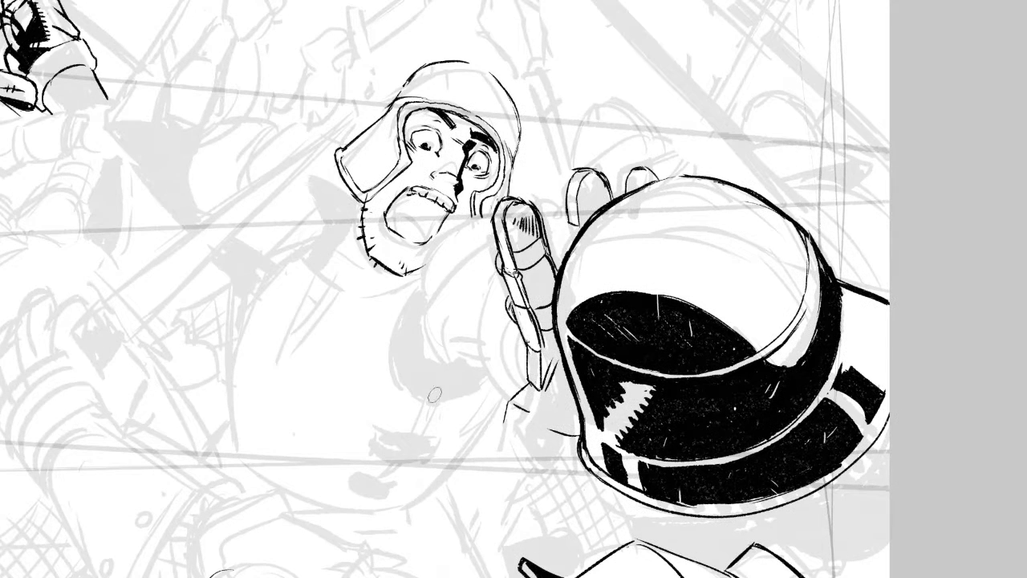
Outline the thumb below the raised finger, with its armour plate and curved joint lines
{"action": "left_click_drag", "start_coordinate": [563, 436], "coordinate": [485, 485]}
{"action": "left_click_drag", "start_coordinate": [481, 481], "coordinate": [514, 399]}
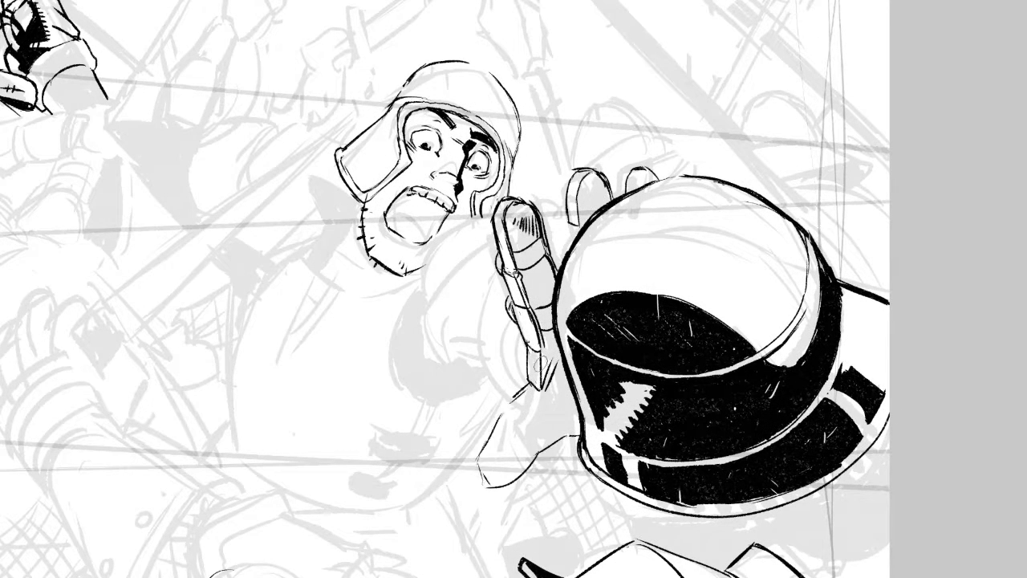
{"action": "mouse_move", "coordinate": [495, 493]}
{"action": "left_mouse_down"}
{"action": "mouse_move", "coordinate": [476, 454]}
{"action": "mouse_move", "coordinate": [497, 417]}
{"action": "left_mouse_up"}
{"action": "left_click_drag", "start_coordinate": [483, 483], "coordinate": [482, 445]}
{"action": "mouse_move", "coordinate": [501, 490]}
{"action": "left_mouse_down"}
{"action": "mouse_move", "coordinate": [487, 455]}
{"action": "mouse_move", "coordinate": [501, 416]}
{"action": "mouse_move", "coordinate": [480, 446]}
{"action": "left_mouse_up"}
{"action": "mouse_move", "coordinate": [501, 416]}
{"action": "left_mouse_down"}
{"action": "mouse_move", "coordinate": [486, 443]}
{"action": "mouse_move", "coordinate": [514, 386]}
{"action": "mouse_move", "coordinate": [525, 386]}
{"action": "left_mouse_up"}
{"action": "mouse_move", "coordinate": [525, 389]}
{"action": "left_mouse_down"}
{"action": "mouse_move", "coordinate": [502, 419]}
{"action": "mouse_move", "coordinate": [555, 446]}
{"action": "left_mouse_up"}
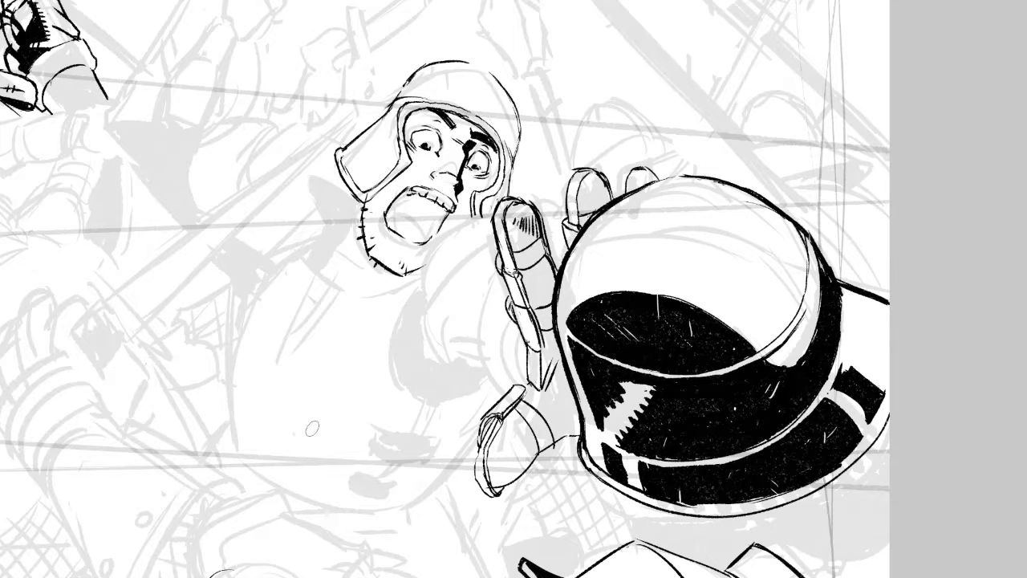
Connect the thumb to the palm and hatch shadows on the thumb and beneath the raised finger
{"action": "left_click_drag", "start_coordinate": [582, 402], "coordinate": [548, 422]}
{"action": "left_click_drag", "start_coordinate": [505, 467], "coordinate": [513, 478]}
{"action": "left_click_drag", "start_coordinate": [508, 459], "coordinate": [528, 465]}
{"action": "mouse_move", "coordinate": [515, 436]}
{"action": "left_mouse_down"}
{"action": "mouse_move", "coordinate": [535, 456]}
{"action": "mouse_move", "coordinate": [538, 445]}
{"action": "left_mouse_up"}
{"action": "left_click_drag", "start_coordinate": [529, 355], "coordinate": [532, 389]}
{"action": "mouse_move", "coordinate": [532, 389]}
{"action": "left_mouse_down"}
{"action": "mouse_move", "coordinate": [537, 356]}
{"action": "mouse_move", "coordinate": [530, 409]}
{"action": "left_mouse_up"}
{"action": "left_click_drag", "start_coordinate": [552, 376], "coordinate": [534, 406]}
{"action": "left_click_drag", "start_coordinate": [558, 356], "coordinate": [534, 395]}
{"action": "left_click_drag", "start_coordinate": [565, 347], "coordinate": [543, 374]}
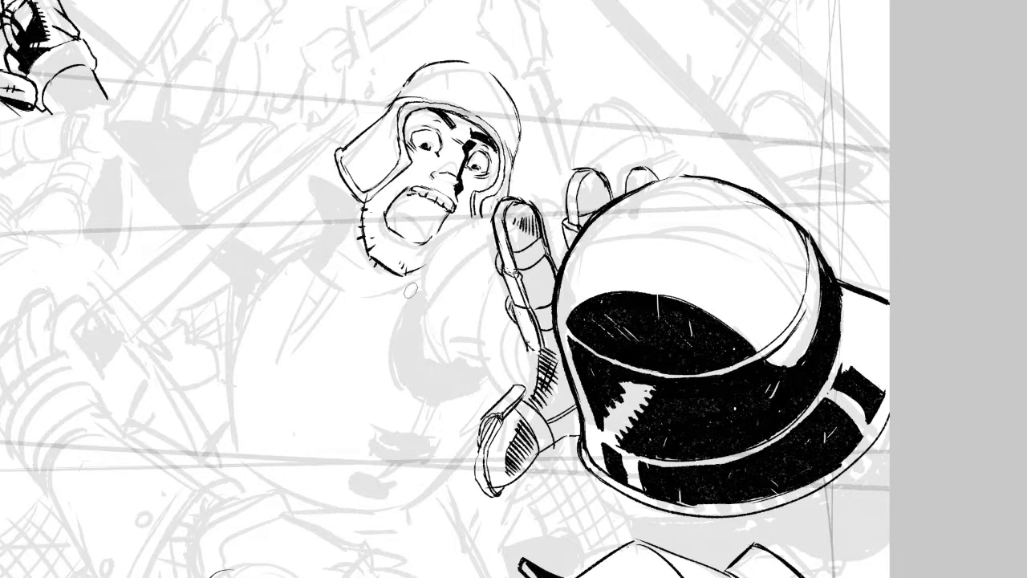
Select the raised finger with its armour plates, scale it down slightly and reposition it beside the dome
{"action": "key", "text": "Tab"}
{"action": "mouse_move", "coordinate": [549, 333]}
{"action": "left_mouse_down"}
{"action": "mouse_move", "coordinate": [536, 228]}
{"action": "mouse_move", "coordinate": [546, 321]}
{"action": "left_mouse_up"}
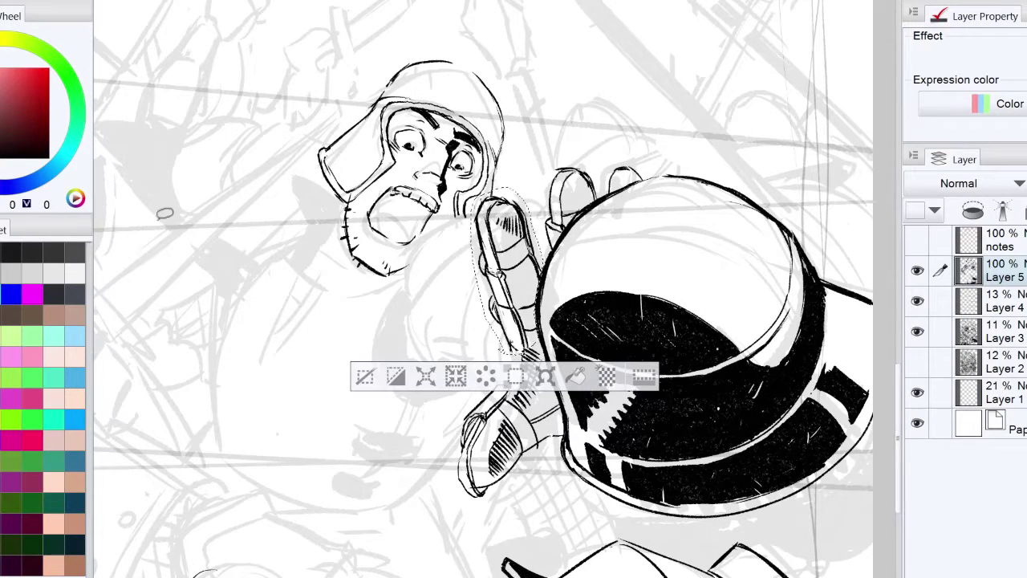
{"action": "key", "text": "ctrl+t"}
{"action": "left_click_drag", "start_coordinate": [470, 188], "coordinate": [481, 205]}
{"action": "left_click_drag", "start_coordinate": [514, 280], "coordinate": [508, 258]}
{"action": "key", "text": "asciicircum"}
{"action": "key", "text": "minus"}
{"action": "key", "text": "asciicircum"}
{"action": "key", "text": "Return"}
{"action": "key", "text": "ctrl+d"}
Select the thumb together with its palm shading, shrink it slightly and shift it up towards the raised finger
{"action": "left_click_drag", "start_coordinate": [453, 405], "coordinate": [492, 360]}
{"action": "key", "text": "ctrl+t"}
{"action": "left_click_drag", "start_coordinate": [450, 502], "coordinate": [463, 484]}
{"action": "left_click_drag", "start_coordinate": [498, 417], "coordinate": [485, 422]}
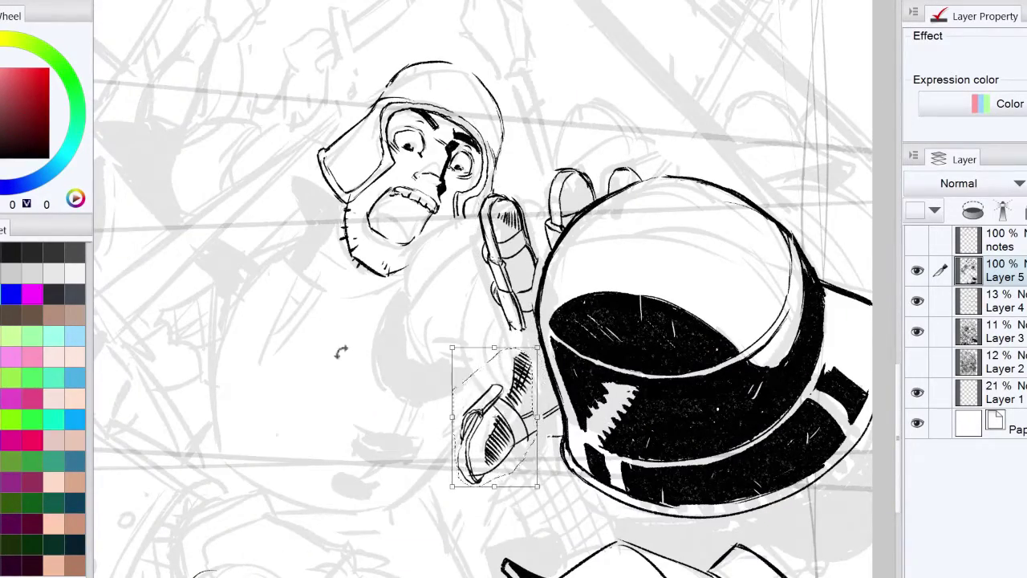
{"action": "key", "text": "Return"}
{"action": "key", "text": "ctrl+d"}
Erase stray ink between the raised finger and thumb, and redraw the palm's edge lines
{"action": "key", "text": "e"}
{"action": "left_click_drag", "start_coordinate": [517, 356], "coordinate": [510, 391]}
{"action": "key", "text": "p"}
{"action": "left_click_drag", "start_coordinate": [507, 322], "coordinate": [499, 368]}
{"action": "left_click_drag", "start_coordinate": [533, 277], "coordinate": [534, 318]}
Darken the raised finger's inner segments with dense diagonal hatching
{"action": "key", "text": "p"}
{"action": "mouse_move", "coordinate": [531, 250]}
{"action": "left_mouse_down"}
{"action": "mouse_move", "coordinate": [541, 281]}
{"action": "mouse_move", "coordinate": [512, 294]}
{"action": "left_mouse_up"}
{"action": "left_click_drag", "start_coordinate": [526, 226], "coordinate": [502, 292]}
{"action": "mouse_move", "coordinate": [521, 205]}
{"action": "left_mouse_down"}
{"action": "mouse_move", "coordinate": [491, 241]}
{"action": "mouse_move", "coordinate": [504, 255]}
{"action": "left_mouse_up"}
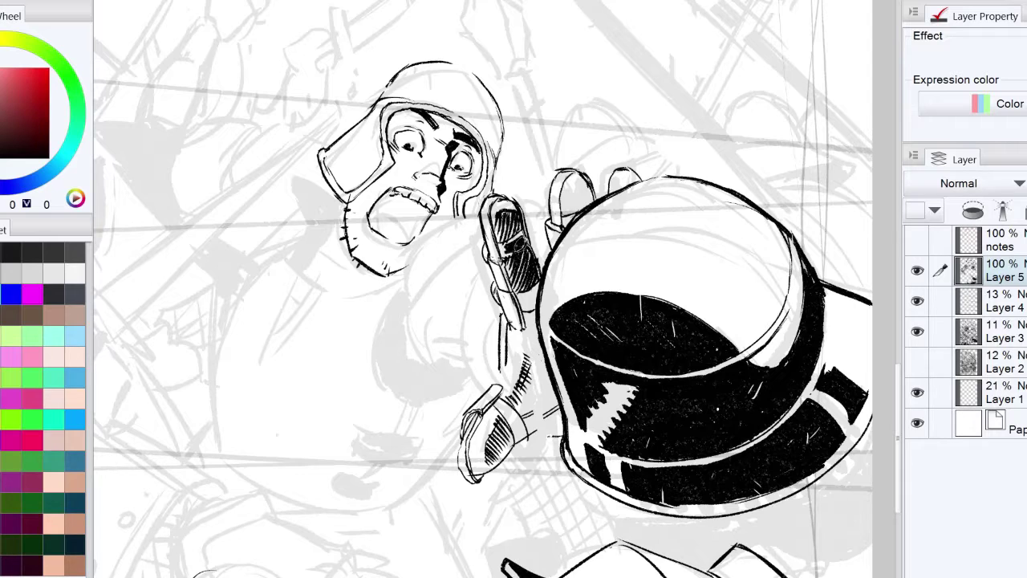
Hatch dark shadows across the palm and the thumb's base joint, and re-ink the thumb's outer edge
{"action": "left_click_drag", "start_coordinate": [537, 289], "coordinate": [519, 312]}
{"action": "mouse_move", "coordinate": [525, 414]}
{"action": "left_mouse_down"}
{"action": "mouse_move", "coordinate": [506, 446]}
{"action": "mouse_move", "coordinate": [494, 426]}
{"action": "left_mouse_up"}
{"action": "left_click_drag", "start_coordinate": [547, 343], "coordinate": [520, 377]}
{"action": "left_click_drag", "start_coordinate": [533, 309], "coordinate": [504, 349]}
{"action": "mouse_move", "coordinate": [562, 421]}
{"action": "left_mouse_down"}
{"action": "mouse_move", "coordinate": [530, 440]}
{"action": "mouse_move", "coordinate": [539, 383]}
{"action": "left_mouse_up"}
{"action": "left_click_drag", "start_coordinate": [523, 413], "coordinate": [548, 402]}
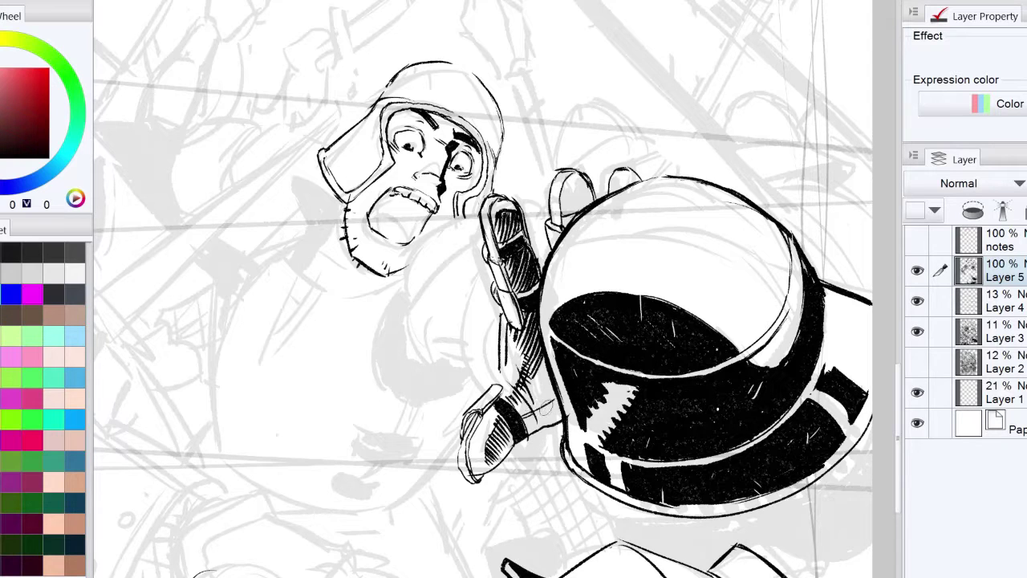
{"action": "left_click_drag", "start_coordinate": [473, 412], "coordinate": [472, 480]}
Shade the two fingertips behind the dome with short stripes and extend the hatching over the lower palm
{"action": "left_click_drag", "start_coordinate": [590, 189], "coordinate": [584, 207]}
{"action": "left_click_drag", "start_coordinate": [581, 187], "coordinate": [571, 211]}
{"action": "left_click_drag", "start_coordinate": [571, 188], "coordinate": [563, 212]}
{"action": "left_click_drag", "start_coordinate": [624, 178], "coordinate": [618, 191]}
{"action": "mouse_move", "coordinate": [623, 170]}
{"action": "left_mouse_down"}
{"action": "mouse_move", "coordinate": [640, 180]}
{"action": "mouse_move", "coordinate": [608, 193]}
{"action": "left_mouse_up"}
{"action": "mouse_move", "coordinate": [576, 169]}
{"action": "left_mouse_down"}
{"action": "mouse_move", "coordinate": [597, 195]}
{"action": "mouse_move", "coordinate": [549, 223]}
{"action": "mouse_move", "coordinate": [589, 198]}
{"action": "left_mouse_up"}
{"action": "left_click_drag", "start_coordinate": [586, 179], "coordinate": [587, 202]}
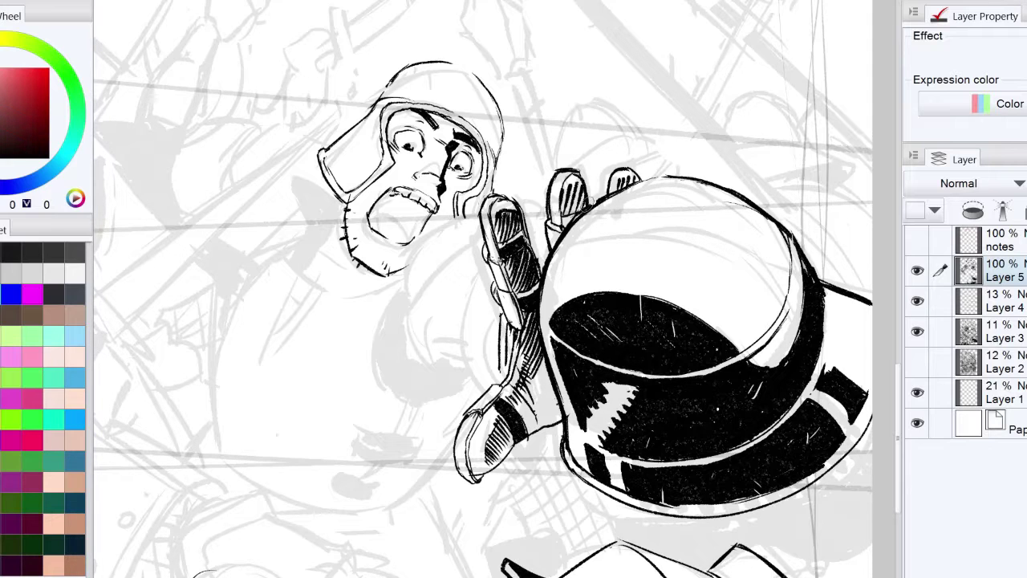
{"action": "left_click_drag", "start_coordinate": [633, 171], "coordinate": [638, 183]}
{"action": "mouse_move", "coordinate": [535, 353]}
{"action": "left_mouse_down"}
{"action": "mouse_move", "coordinate": [557, 401]}
{"action": "mouse_move", "coordinate": [553, 425]}
{"action": "left_mouse_up"}
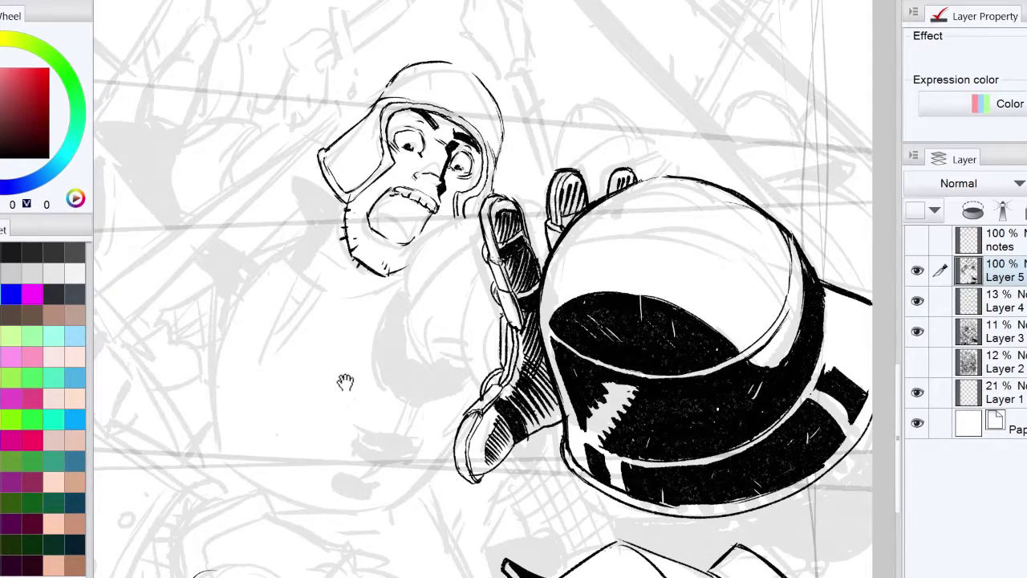
Add small nick marks to the bright upper surface of the dome
{"action": "left_click_drag", "start_coordinate": [348, 364], "coordinate": [258, 334]}
{"action": "left_click_drag", "start_coordinate": [658, 249], "coordinate": [665, 259]}
{"action": "left_click_drag", "start_coordinate": [514, 190], "coordinate": [522, 198]}
{"action": "left_click_drag", "start_coordinate": [524, 188], "coordinate": [528, 191]}
{"action": "mouse_move", "coordinate": [326, 347]}
{"action": "left_mouse_down"}
{"action": "mouse_move", "coordinate": [344, 256]}
{"action": "mouse_move", "coordinate": [387, 366]}
{"action": "left_mouse_up"}
{"action": "left_click_drag", "start_coordinate": [686, 222], "coordinate": [690, 226]}
Ink the shouting mouth's black interior and tongue, with chin stubble and the shoulder line beneath the jaw
{"action": "mouse_move", "coordinate": [451, 191]}
{"action": "left_mouse_down"}
{"action": "mouse_move", "coordinate": [535, 271]}
{"action": "mouse_move", "coordinate": [470, 330]}
{"action": "mouse_move", "coordinate": [482, 353]}
{"action": "left_mouse_up"}
{"action": "left_click_drag", "start_coordinate": [413, 357], "coordinate": [442, 394]}
{"action": "mouse_move", "coordinate": [455, 311]}
{"action": "left_mouse_down"}
{"action": "mouse_move", "coordinate": [475, 341]}
{"action": "mouse_move", "coordinate": [503, 332]}
{"action": "mouse_move", "coordinate": [490, 351]}
{"action": "mouse_move", "coordinate": [473, 350]}
{"action": "left_mouse_up"}
{"action": "mouse_move", "coordinate": [453, 327]}
{"action": "left_mouse_down"}
{"action": "mouse_move", "coordinate": [473, 349]}
{"action": "mouse_move", "coordinate": [468, 368]}
{"action": "left_mouse_up"}
{"action": "left_click_drag", "start_coordinate": [478, 359], "coordinate": [466, 363]}
{"action": "mouse_move", "coordinate": [454, 344]}
{"action": "left_mouse_down"}
{"action": "mouse_move", "coordinate": [459, 356]}
{"action": "mouse_move", "coordinate": [488, 340]}
{"action": "mouse_move", "coordinate": [467, 308]}
{"action": "mouse_move", "coordinate": [492, 331]}
{"action": "left_mouse_up"}
{"action": "mouse_move", "coordinate": [484, 324]}
{"action": "left_mouse_down"}
{"action": "mouse_move", "coordinate": [491, 338]}
{"action": "mouse_move", "coordinate": [510, 327]}
{"action": "mouse_move", "coordinate": [481, 306]}
{"action": "mouse_move", "coordinate": [465, 319]}
{"action": "mouse_move", "coordinate": [479, 305]}
{"action": "mouse_move", "coordinate": [481, 316]}
{"action": "left_mouse_up"}
{"action": "left_click_drag", "start_coordinate": [442, 213], "coordinate": [444, 210]}
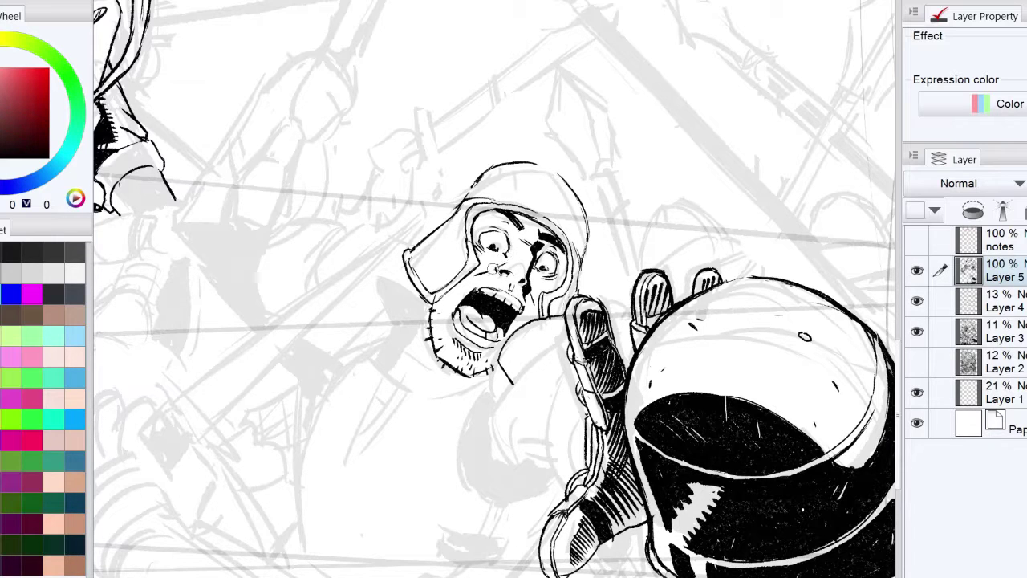
Dot stubble over the soldier's upper lip, cheek and jawline
{"action": "left_click_drag", "start_coordinate": [505, 260], "coordinate": [479, 277]}
{"action": "left_click_drag", "start_coordinate": [464, 317], "coordinate": [479, 337]}
{"action": "mouse_move", "coordinate": [397, 301]}
{"action": "left_mouse_down"}
{"action": "mouse_move", "coordinate": [371, 516]}
{"action": "mouse_move", "coordinate": [321, 16]}
{"action": "left_mouse_up"}
{"action": "mouse_move", "coordinate": [481, 393]}
{"action": "left_mouse_down"}
{"action": "mouse_move", "coordinate": [470, 398]}
{"action": "mouse_move", "coordinate": [489, 399]}
{"action": "left_mouse_up"}
{"action": "left_click_drag", "start_coordinate": [438, 424], "coordinate": [439, 466]}
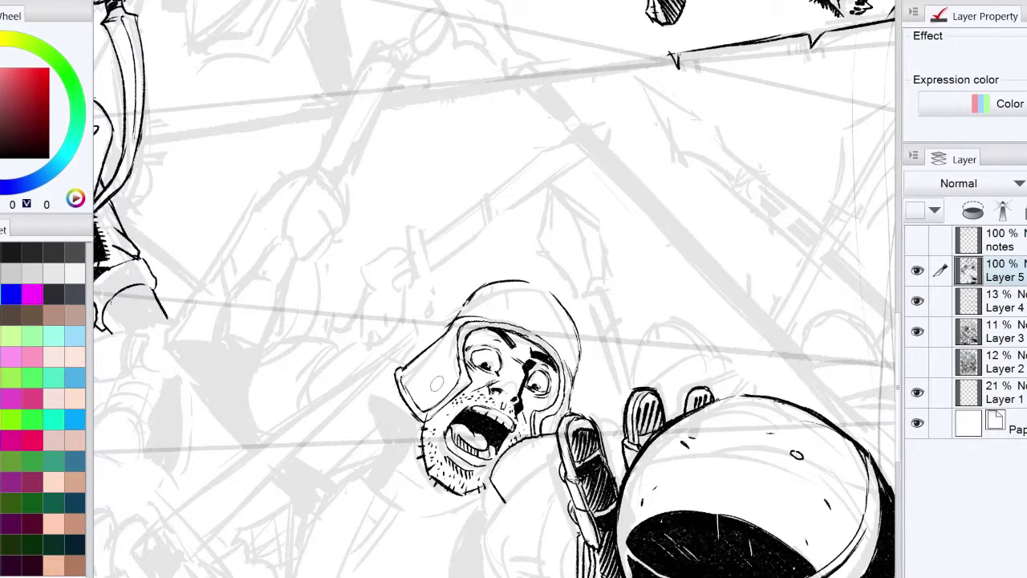
Fill solid black shadows on the helmet's cheek guard, side and crown above the brim, and thicken its outer contour
{"action": "mouse_move", "coordinate": [436, 393]}
{"action": "left_mouse_down"}
{"action": "mouse_move", "coordinate": [459, 369]}
{"action": "mouse_move", "coordinate": [425, 408]}
{"action": "left_mouse_up"}
{"action": "mouse_move", "coordinate": [542, 424]}
{"action": "left_mouse_down"}
{"action": "mouse_move", "coordinate": [565, 396]}
{"action": "mouse_move", "coordinate": [567, 411]}
{"action": "mouse_move", "coordinate": [547, 434]}
{"action": "left_mouse_up"}
{"action": "left_click_drag", "start_coordinate": [570, 361], "coordinate": [564, 392]}
{"action": "mouse_move", "coordinate": [551, 345]}
{"action": "left_mouse_down"}
{"action": "mouse_move", "coordinate": [571, 370]}
{"action": "mouse_move", "coordinate": [533, 323]}
{"action": "left_mouse_up"}
{"action": "mouse_move", "coordinate": [579, 369]}
{"action": "left_mouse_down"}
{"action": "mouse_move", "coordinate": [530, 317]}
{"action": "mouse_move", "coordinate": [536, 311]}
{"action": "mouse_move", "coordinate": [508, 322]}
{"action": "mouse_move", "coordinate": [533, 308]}
{"action": "left_mouse_up"}
{"action": "mouse_move", "coordinate": [578, 389]}
{"action": "left_mouse_down"}
{"action": "mouse_move", "coordinate": [552, 295]}
{"action": "mouse_move", "coordinate": [565, 307]}
{"action": "left_mouse_up"}
{"action": "left_click_drag", "start_coordinate": [472, 299], "coordinate": [404, 369]}
Ink the curved shoulder contour behind the raised finger and hide the interface panels
{"action": "left_click_drag", "start_coordinate": [330, 448], "coordinate": [292, 331]}
{"action": "left_click_drag", "start_coordinate": [525, 327], "coordinate": [480, 380]}
{"action": "key", "text": "ctrl+z"}
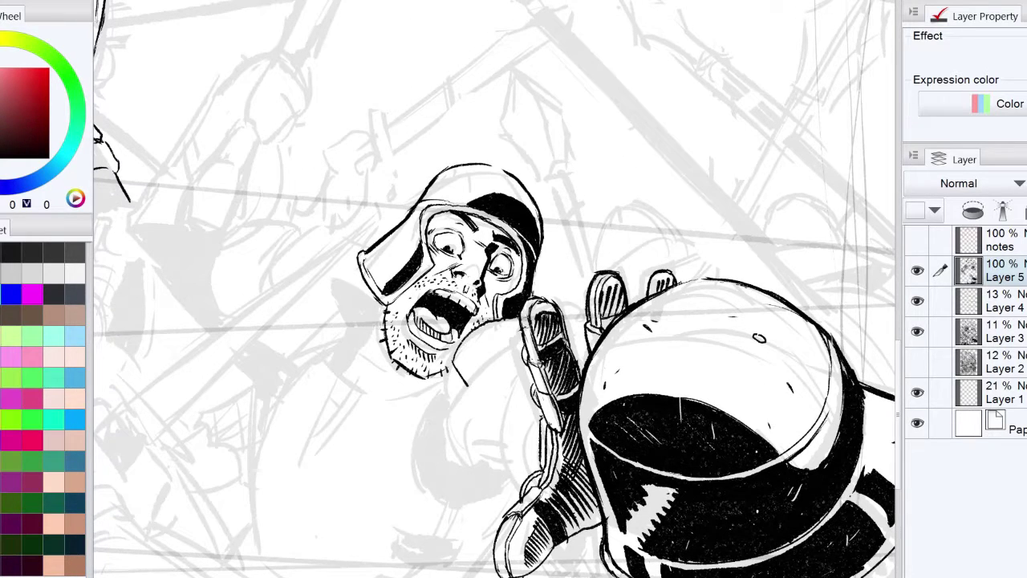
{"action": "left_click_drag", "start_coordinate": [515, 486], "coordinate": [529, 360]}
{"action": "key", "text": "Tab"}
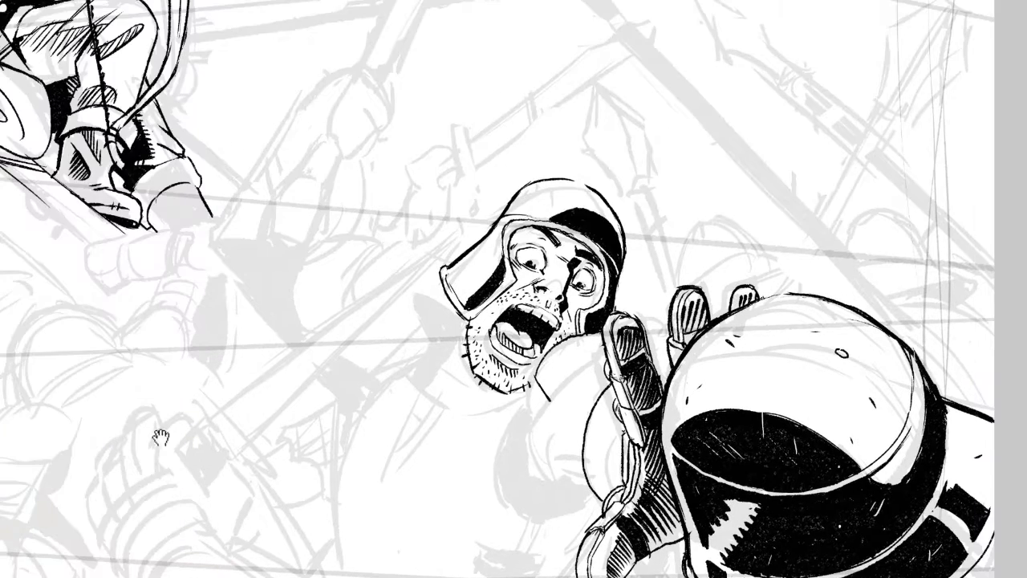
Outline the angular armour edge and inner strap line above the shaded sphere, with short contour strokes beside it
{"action": "left_click_drag", "start_coordinate": [185, 489], "coordinate": [109, 241]}
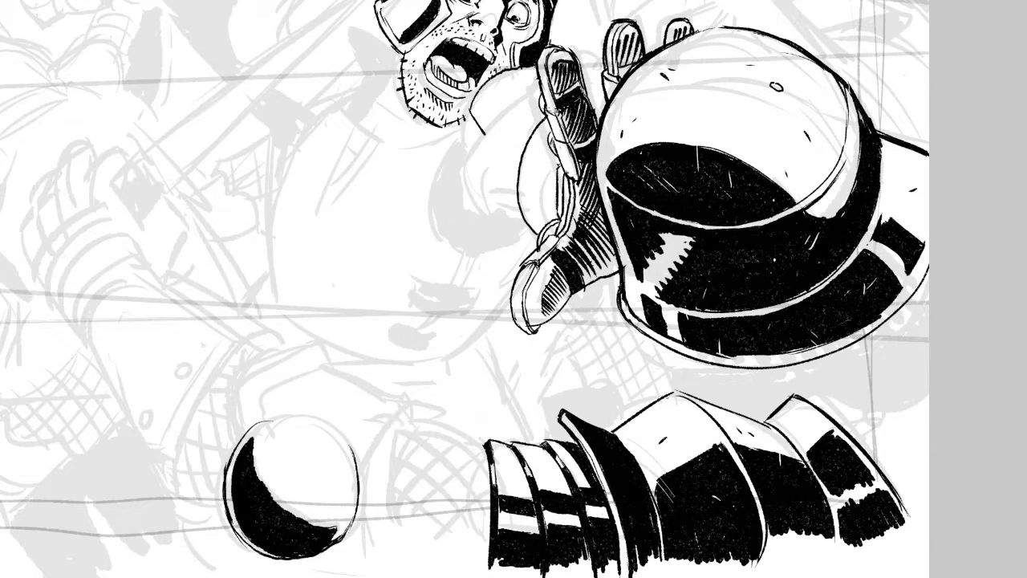
{"action": "left_click_drag", "start_coordinate": [332, 365], "coordinate": [201, 399]}
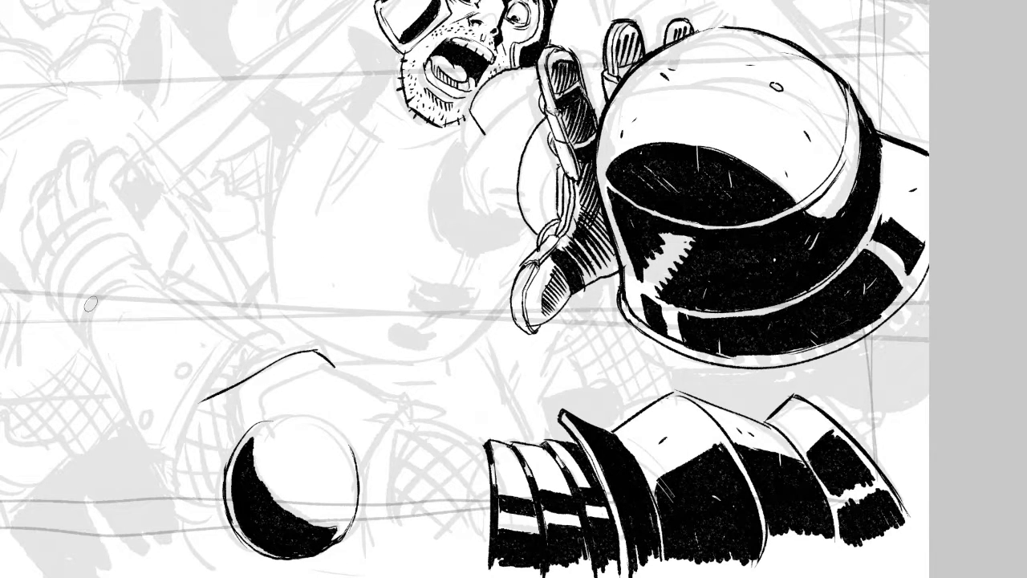
{"action": "key", "text": "ctrl+z"}
{"action": "left_click", "coordinate": [435, 411]}
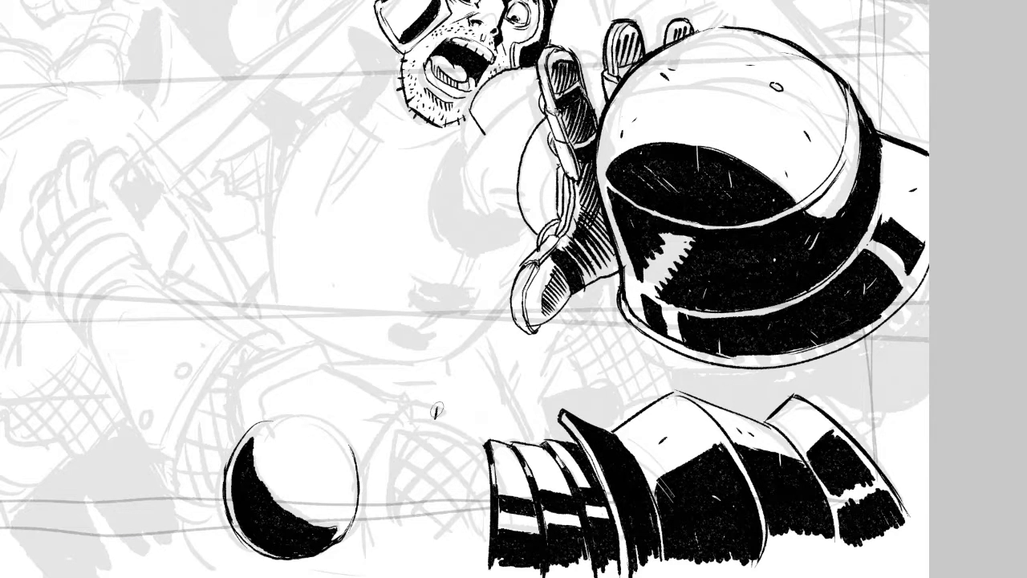
{"action": "left_click_drag", "start_coordinate": [206, 528], "coordinate": [212, 496]}
{"action": "mouse_move", "coordinate": [240, 425]}
{"action": "left_mouse_down"}
{"action": "mouse_move", "coordinate": [246, 379]}
{"action": "mouse_move", "coordinate": [317, 343]}
{"action": "mouse_move", "coordinate": [335, 366]}
{"action": "left_mouse_up"}
{"action": "left_click_drag", "start_coordinate": [281, 333], "coordinate": [306, 345]}
{"action": "left_click_drag", "start_coordinate": [266, 424], "coordinate": [297, 371]}
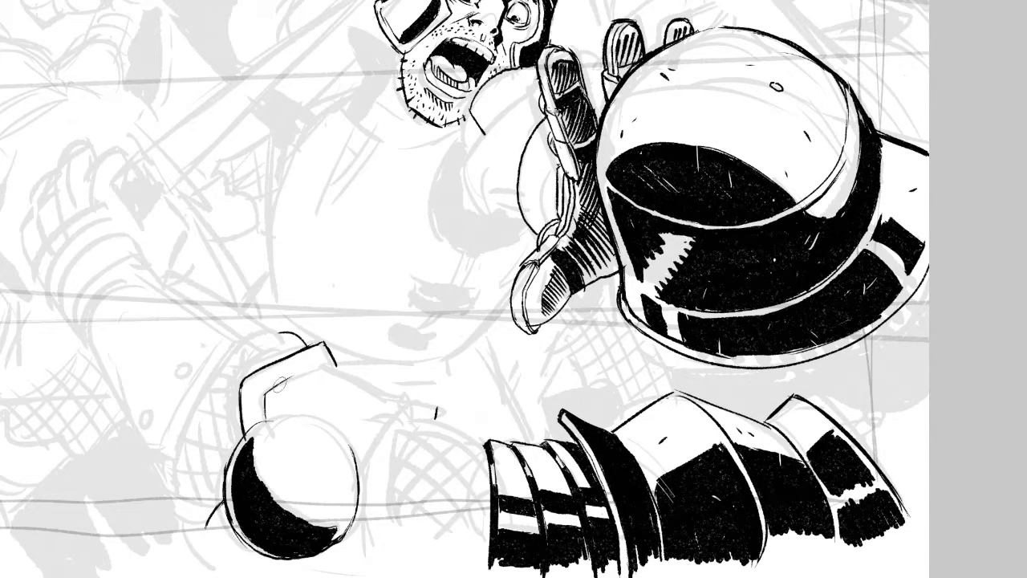